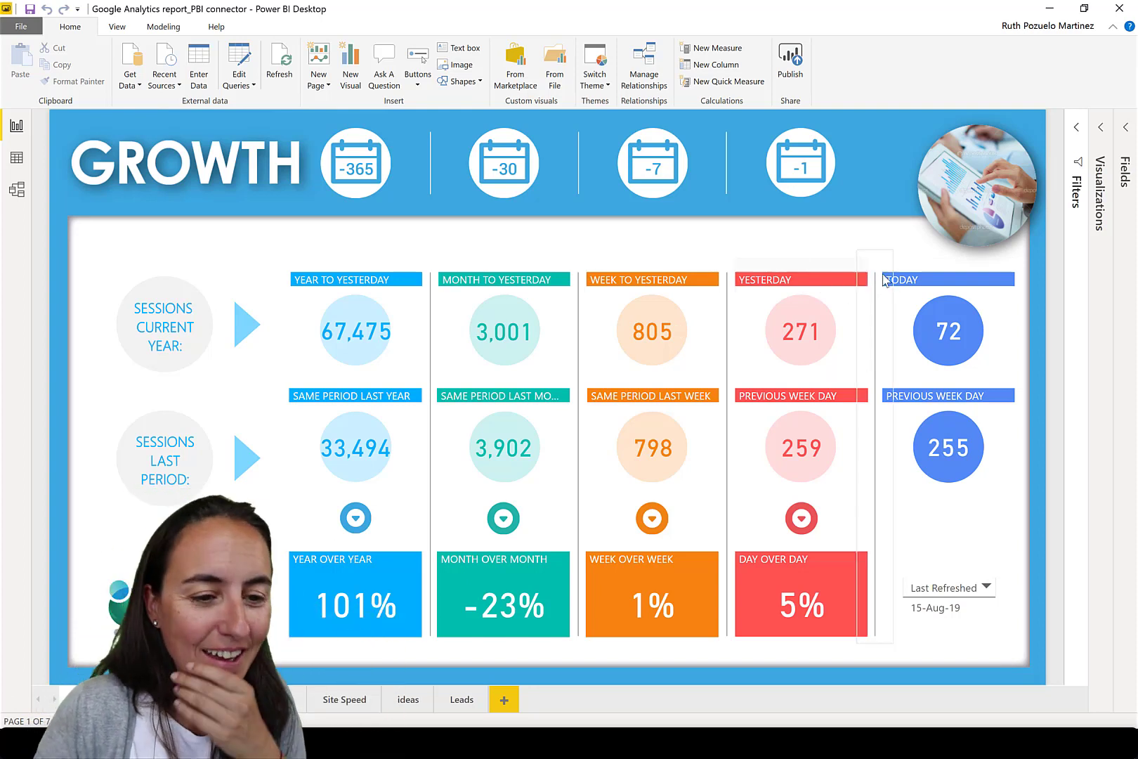
# Select the TODAY card, then add the YESTERDAY card to the selection
pyautogui.click(919, 281)
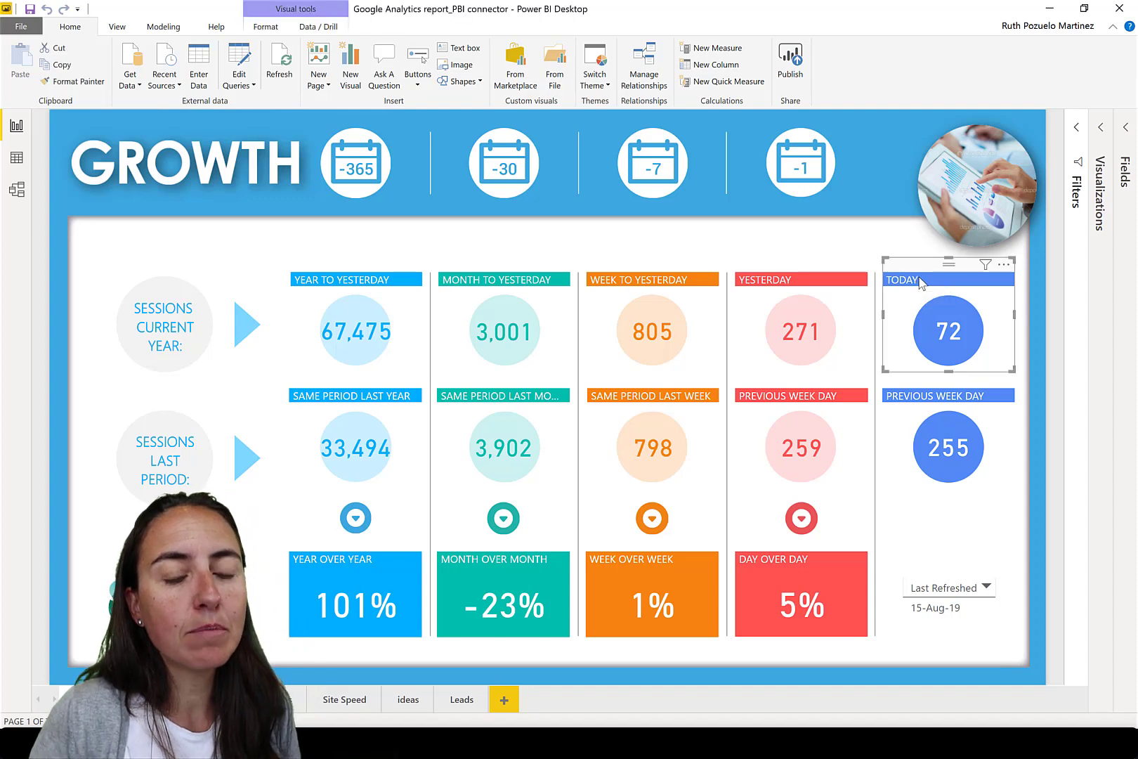
pyautogui.keyDown('ctrl'); pyautogui.click(802, 277); pyautogui.keyUp('ctrl')
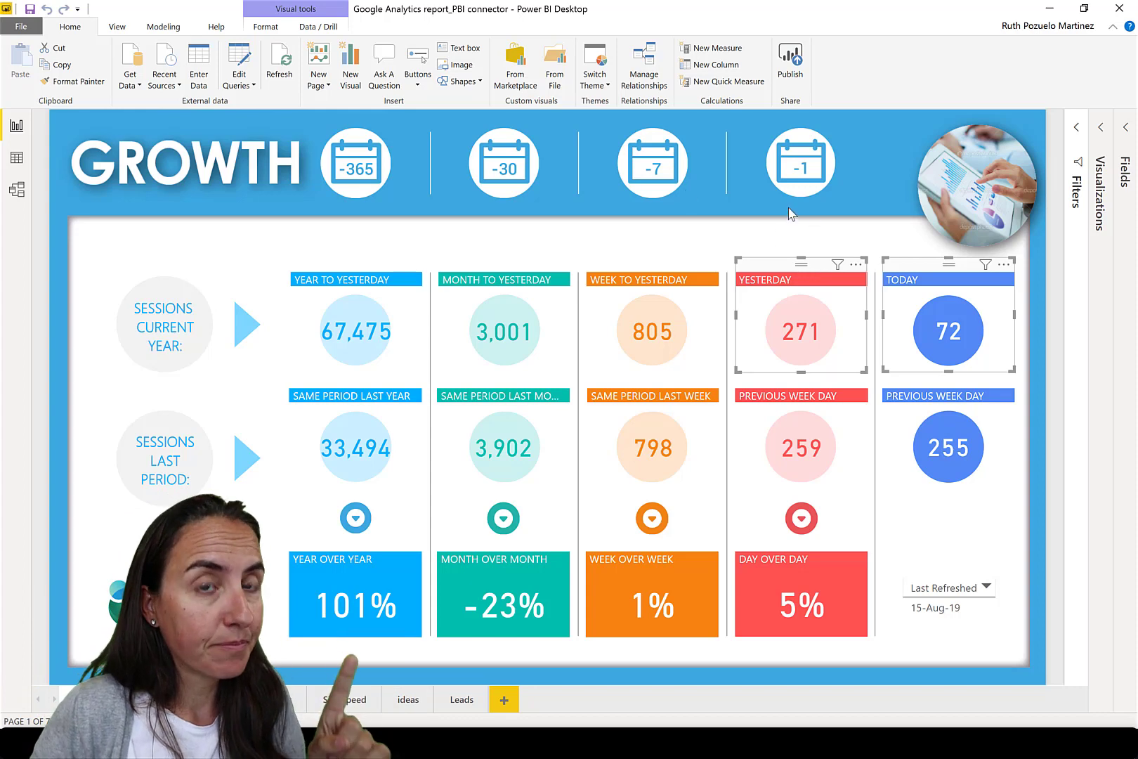
# Tick 'Use the modern visual header' in the current file's Report settings and apply it
pyautogui.click(22, 26)
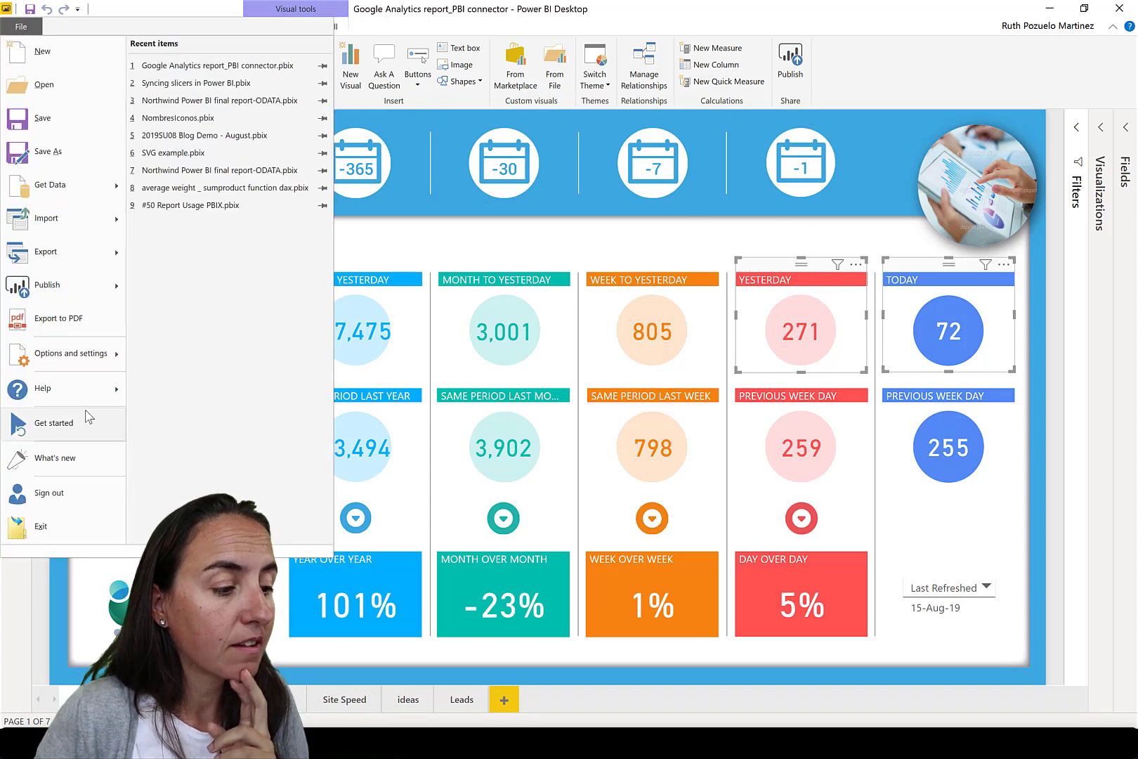
pyautogui.moveTo(76, 354)
pyautogui.click(169, 71)
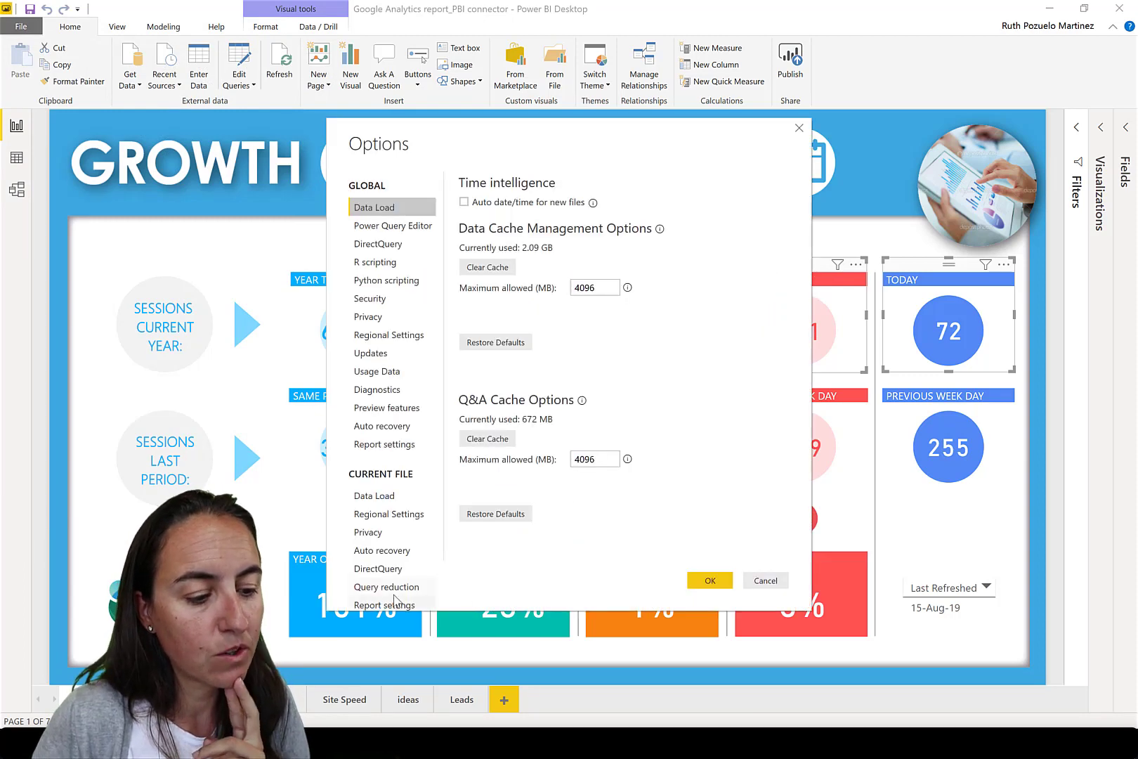
pyautogui.click(395, 603)
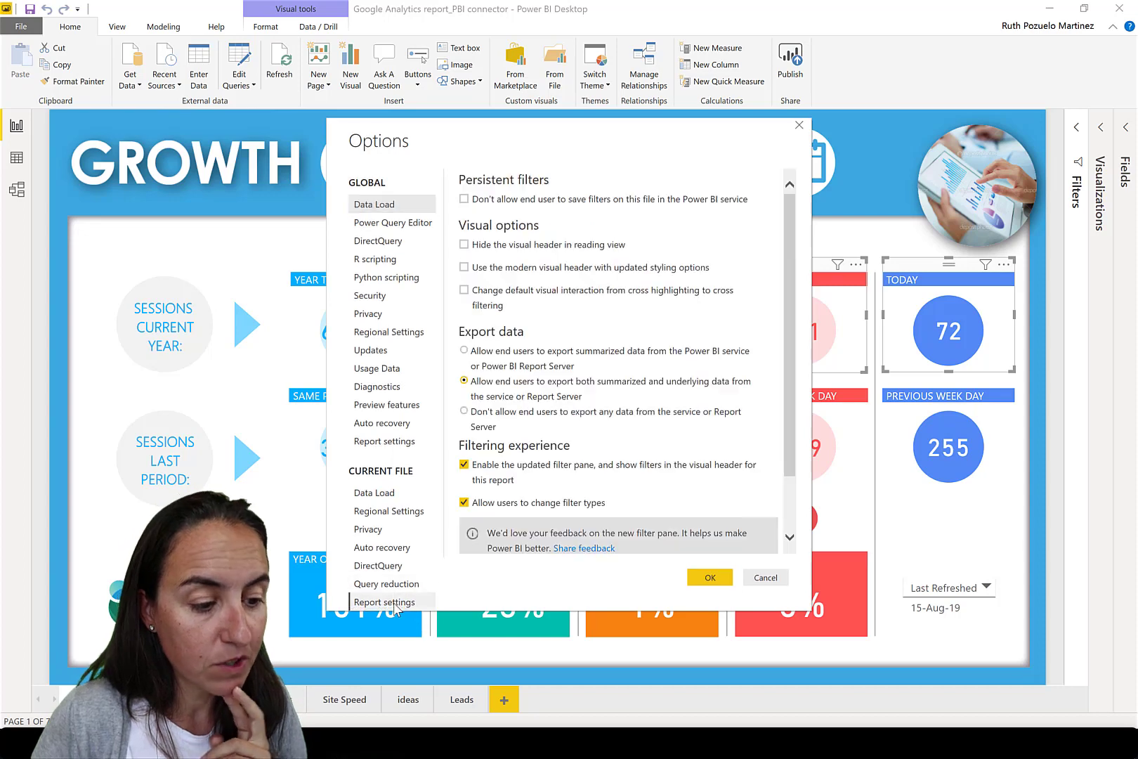
pyautogui.click(539, 268)
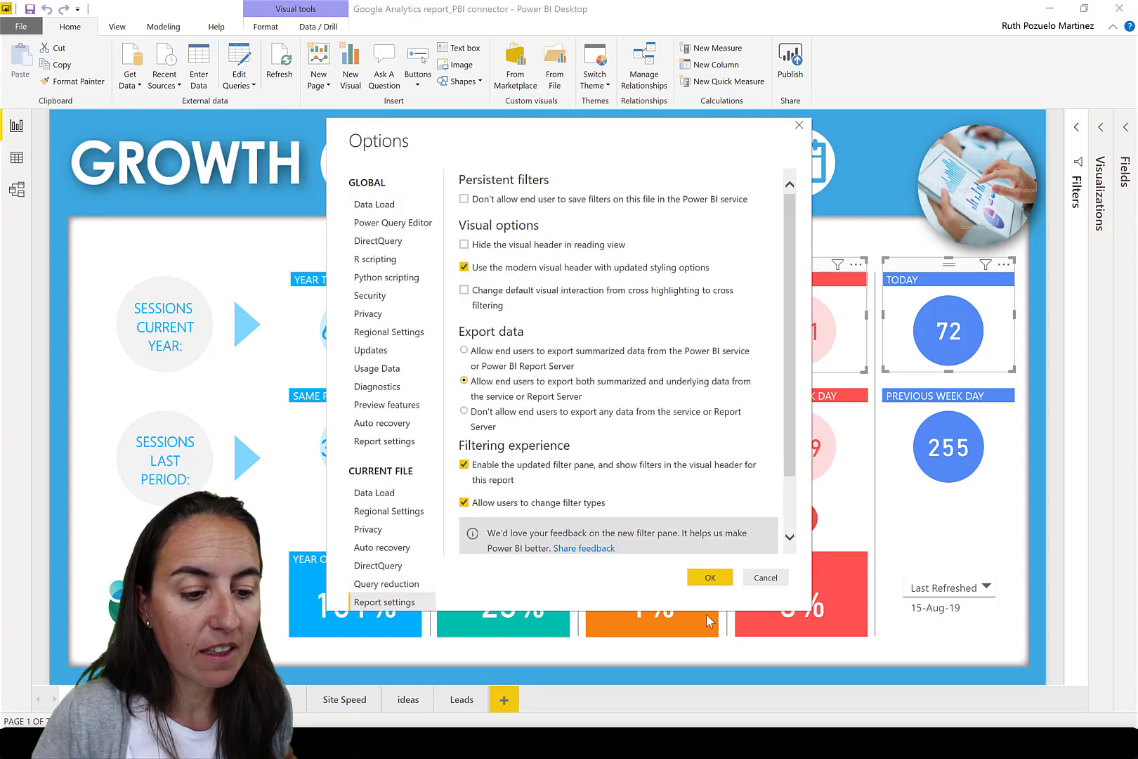
pyautogui.click(713, 578)
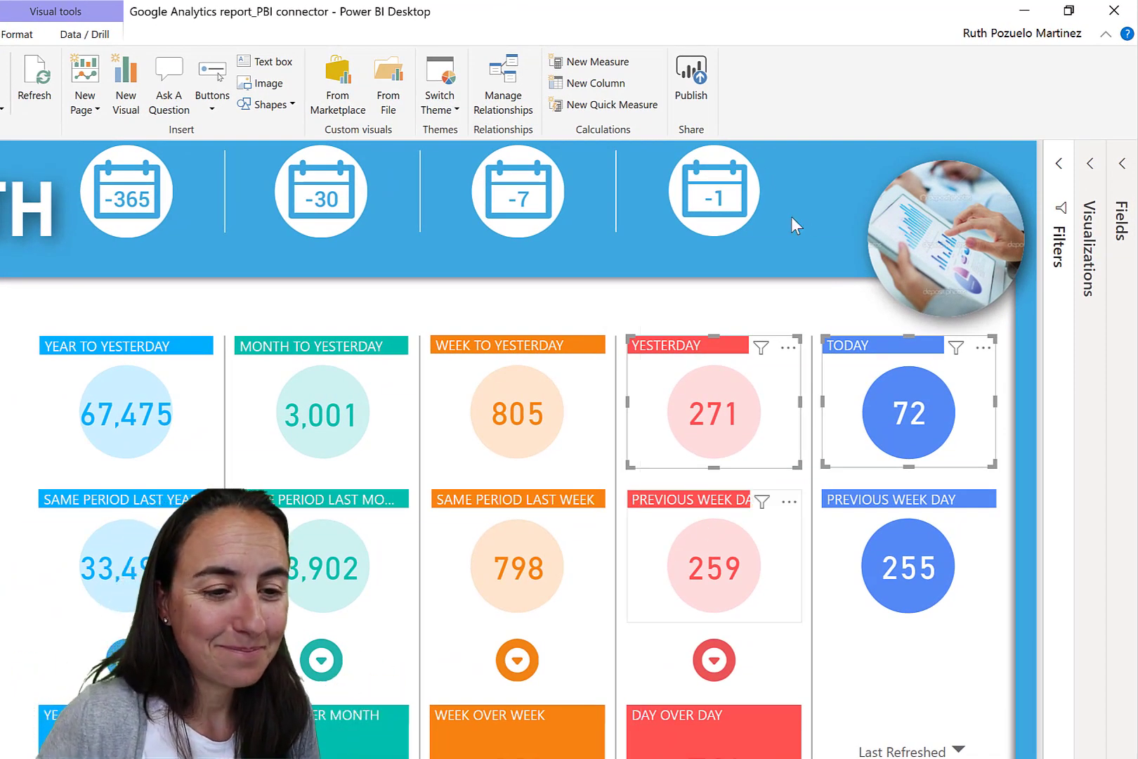
# Dismiss the Group menu without grouping, then drag the Today card lower and right, off its blue circle
pyautogui.rightClick(709, 345)
pyautogui.moveTo(800, 362)
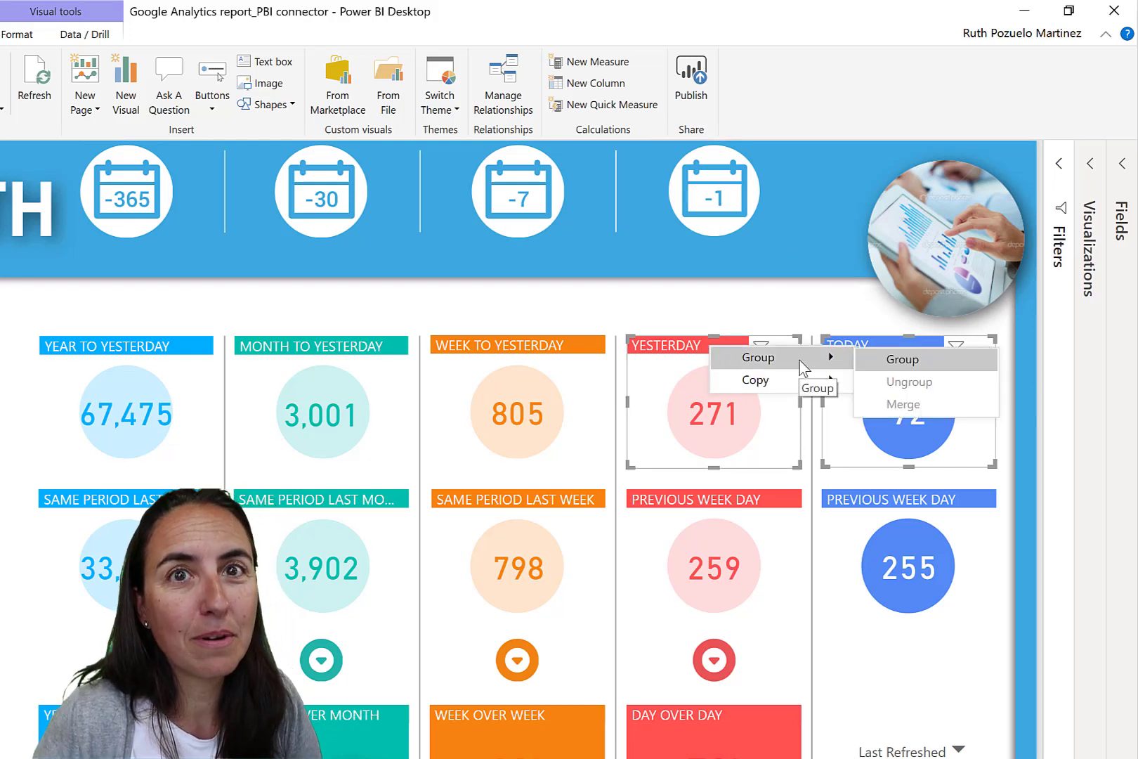
pyautogui.click(706, 294)
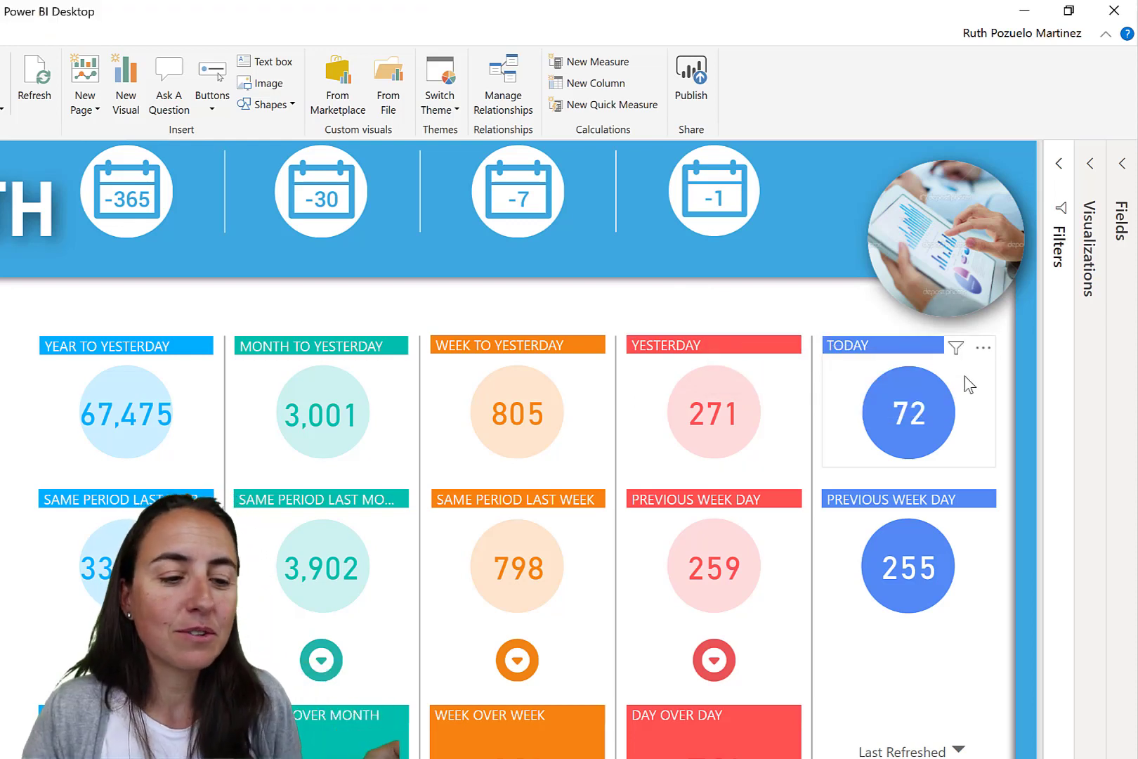
pyautogui.click(914, 406)
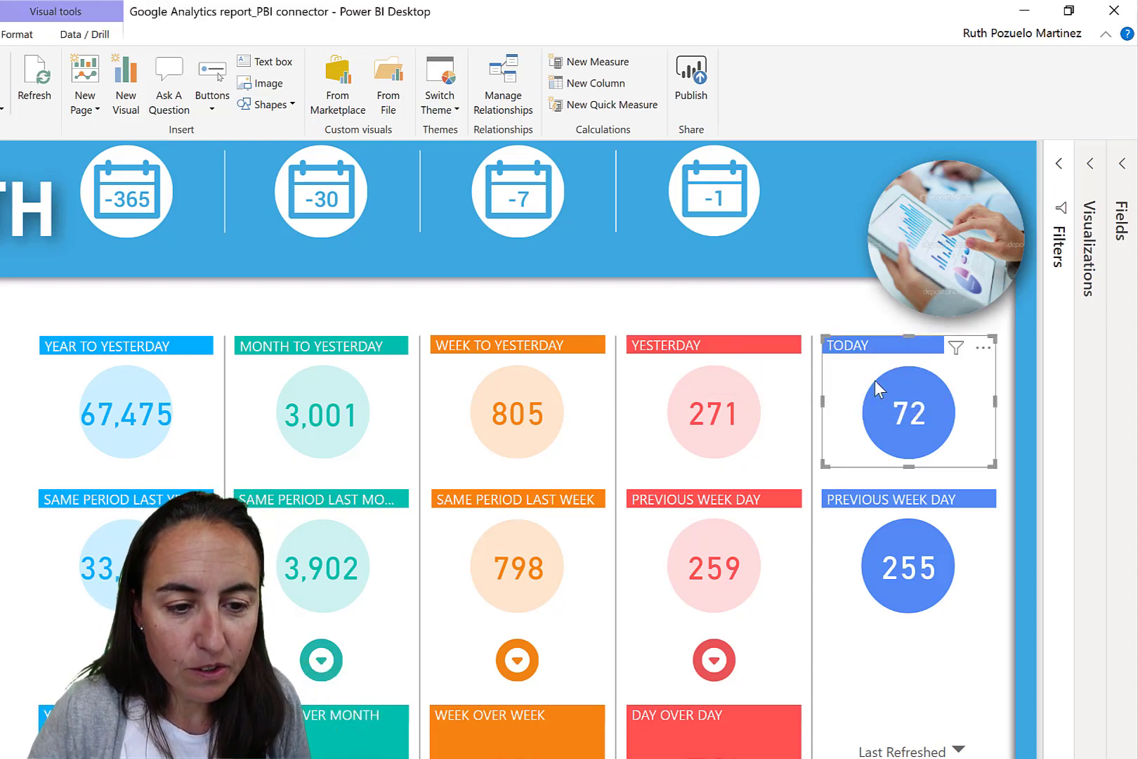
pyautogui.moveTo(875, 387); pyautogui.dragTo(920, 457)
pyautogui.click(911, 390)
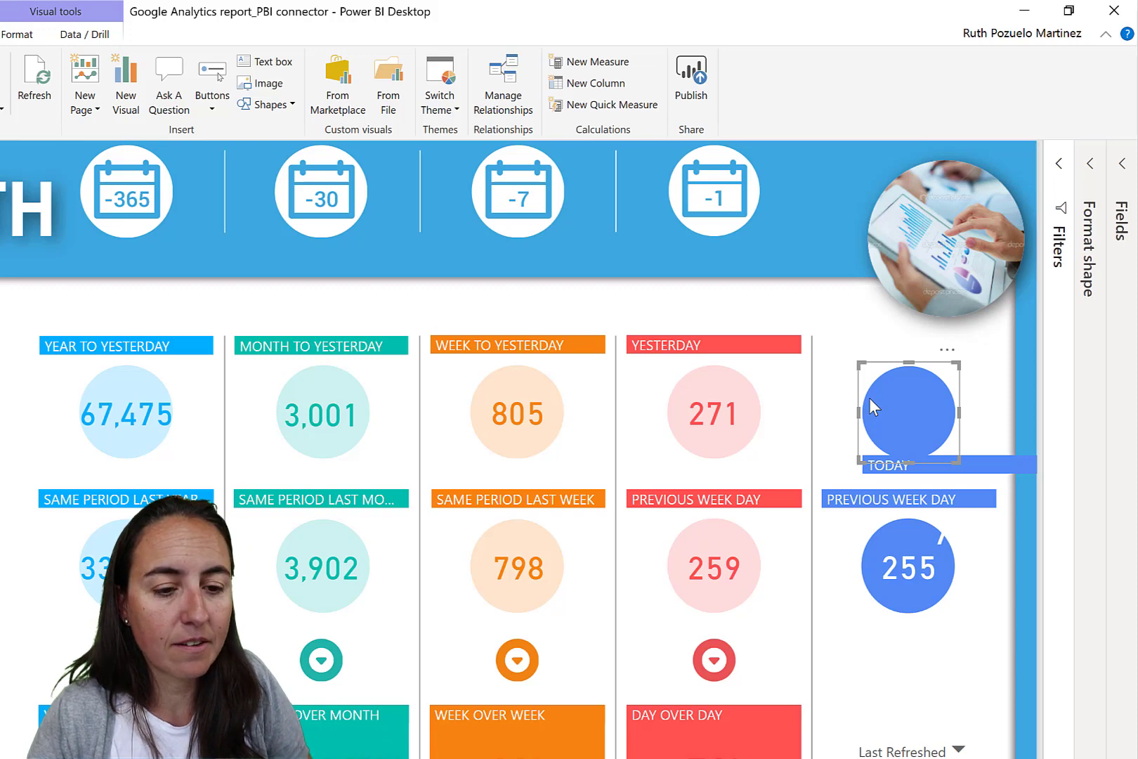
# Undo the Today card move, then group the Today card with its circle shape as Group 1
pyautogui.hotkey('ctrl', 'z')
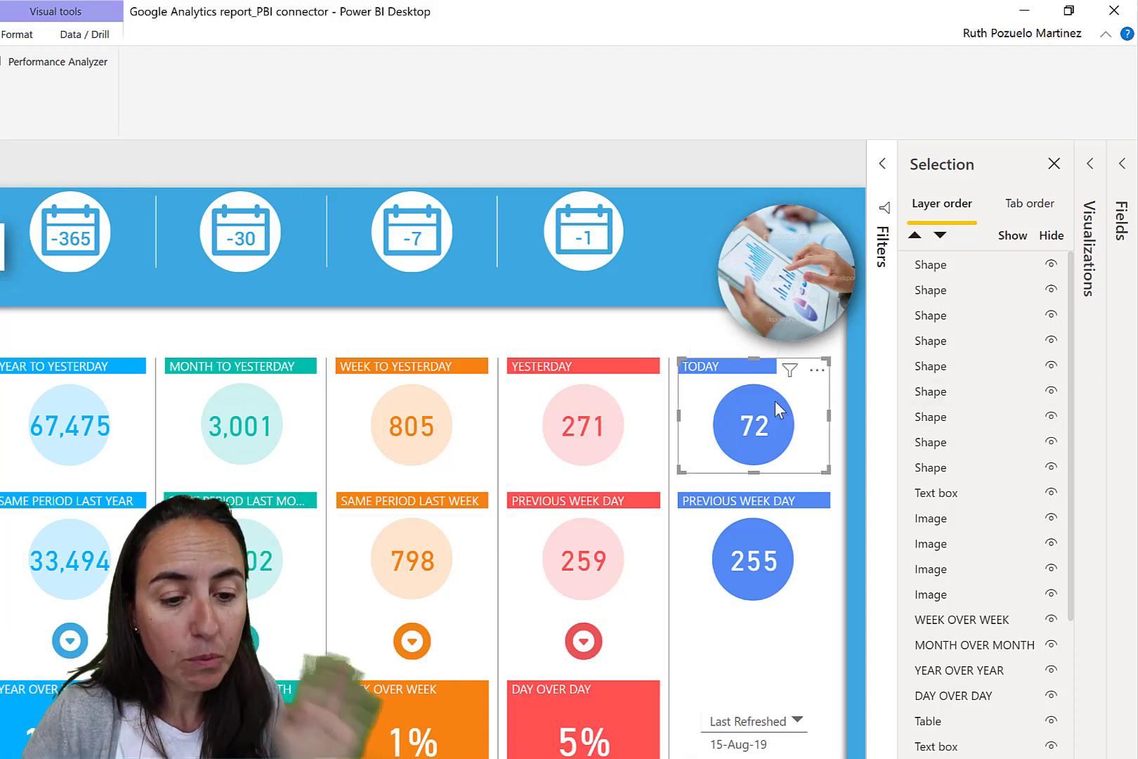
pyautogui.scroll(-5, 991, 572)
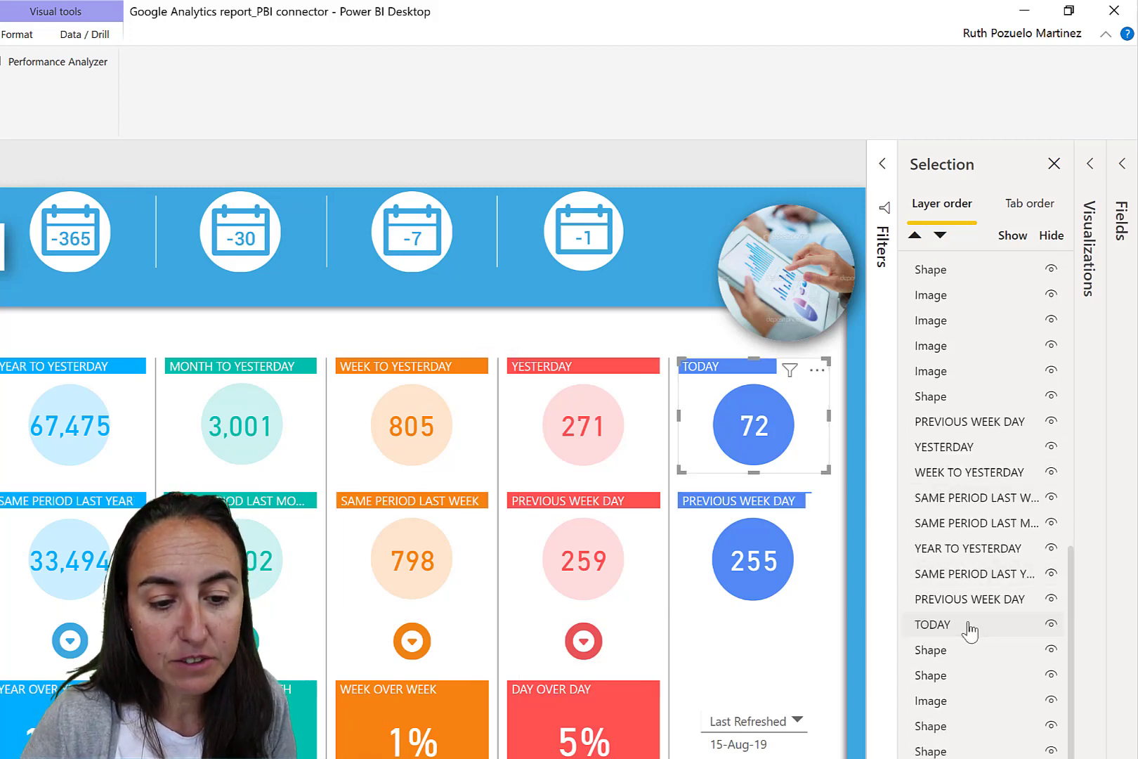
pyautogui.click(935, 648)
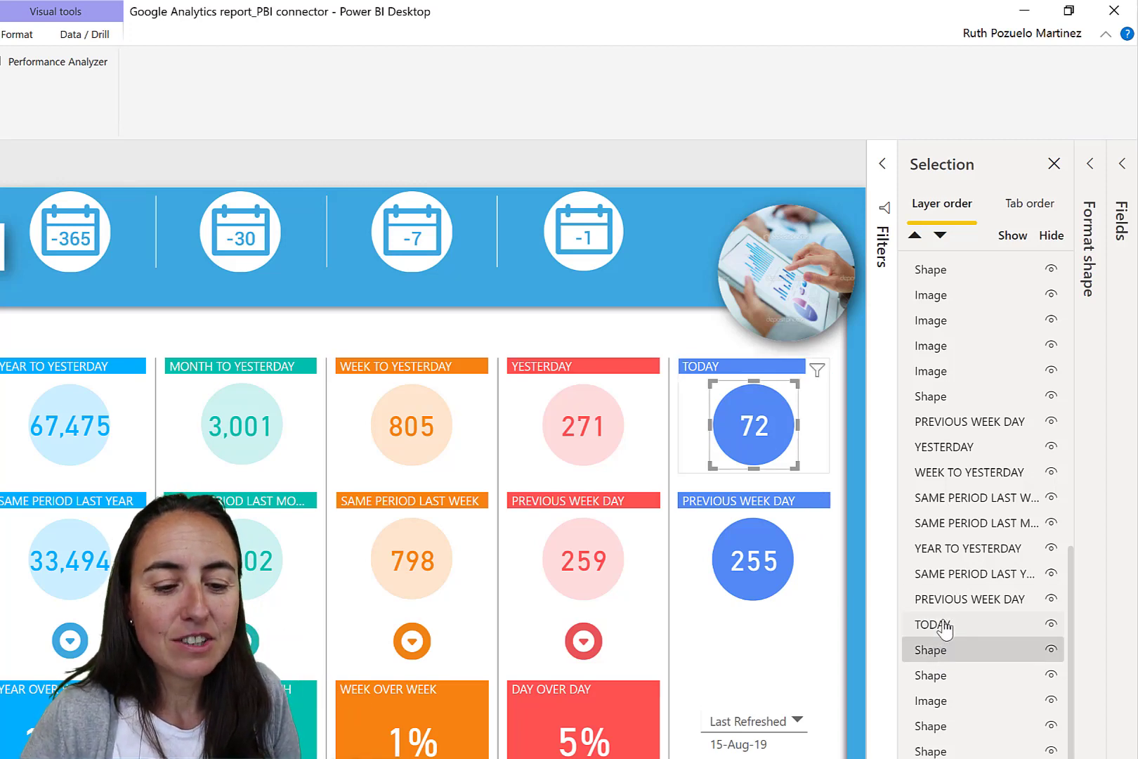
pyautogui.click(946, 633)
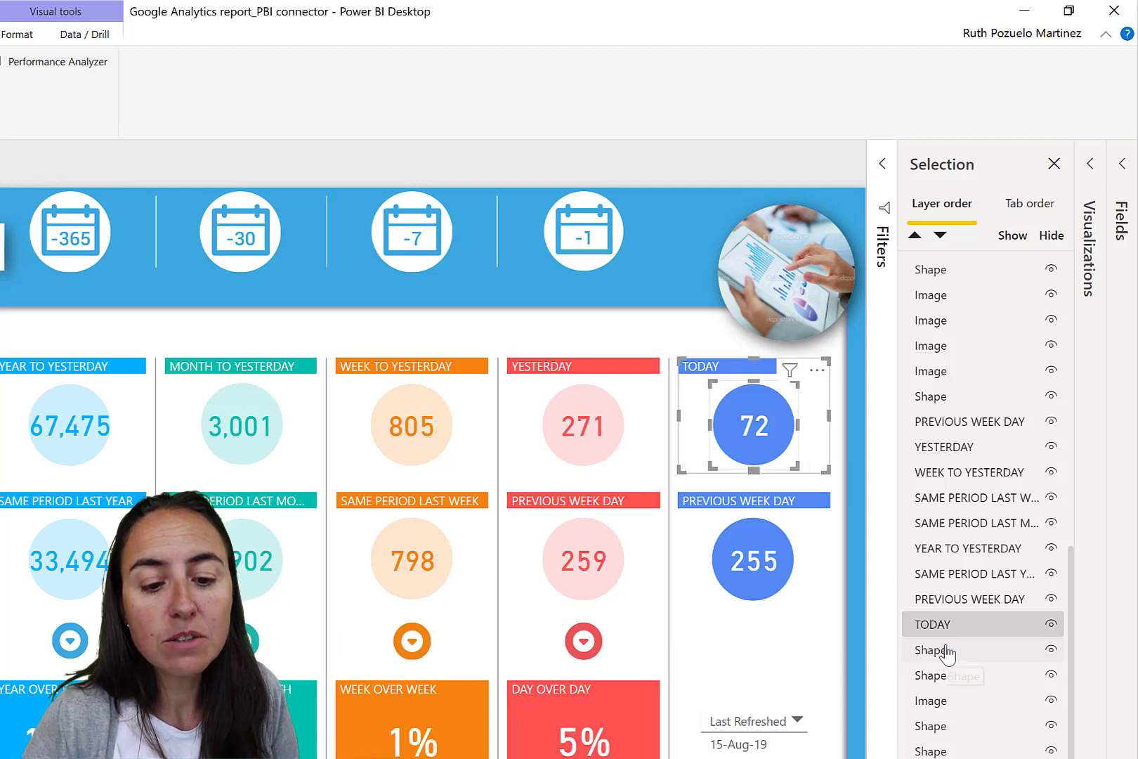
pyautogui.click(948, 643)
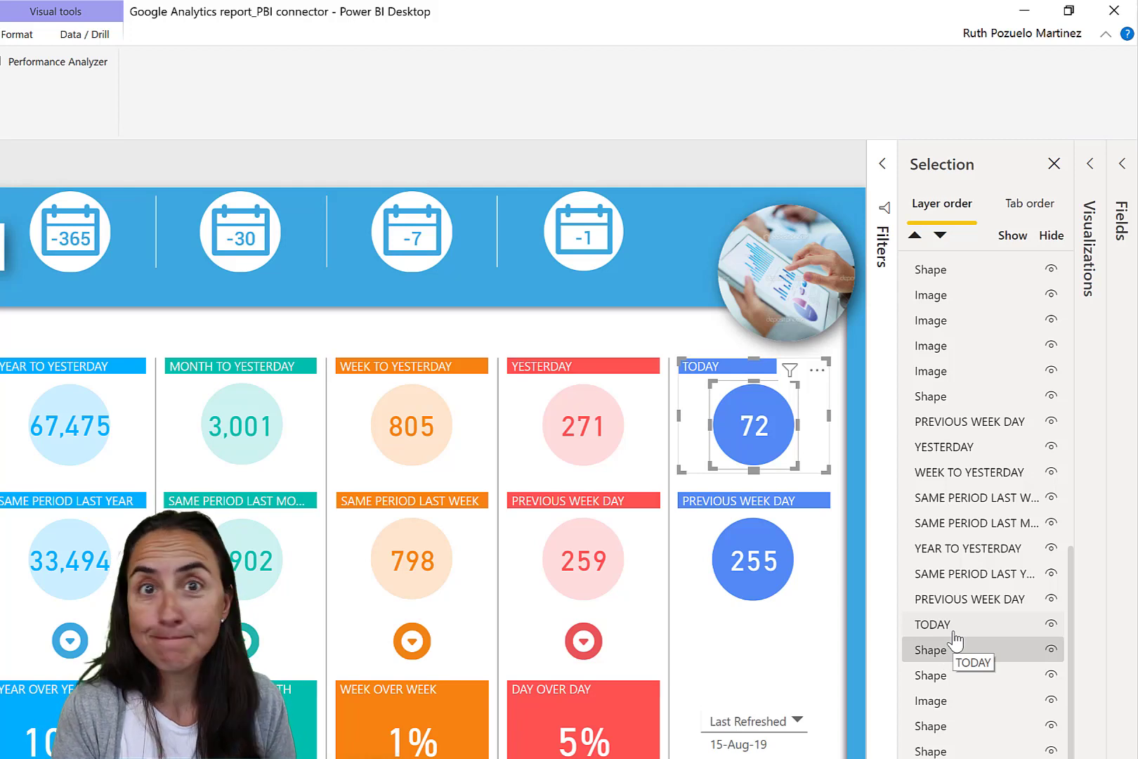
pyautogui.keyDown('ctrl'); pyautogui.click(942, 624); pyautogui.keyUp('ctrl')
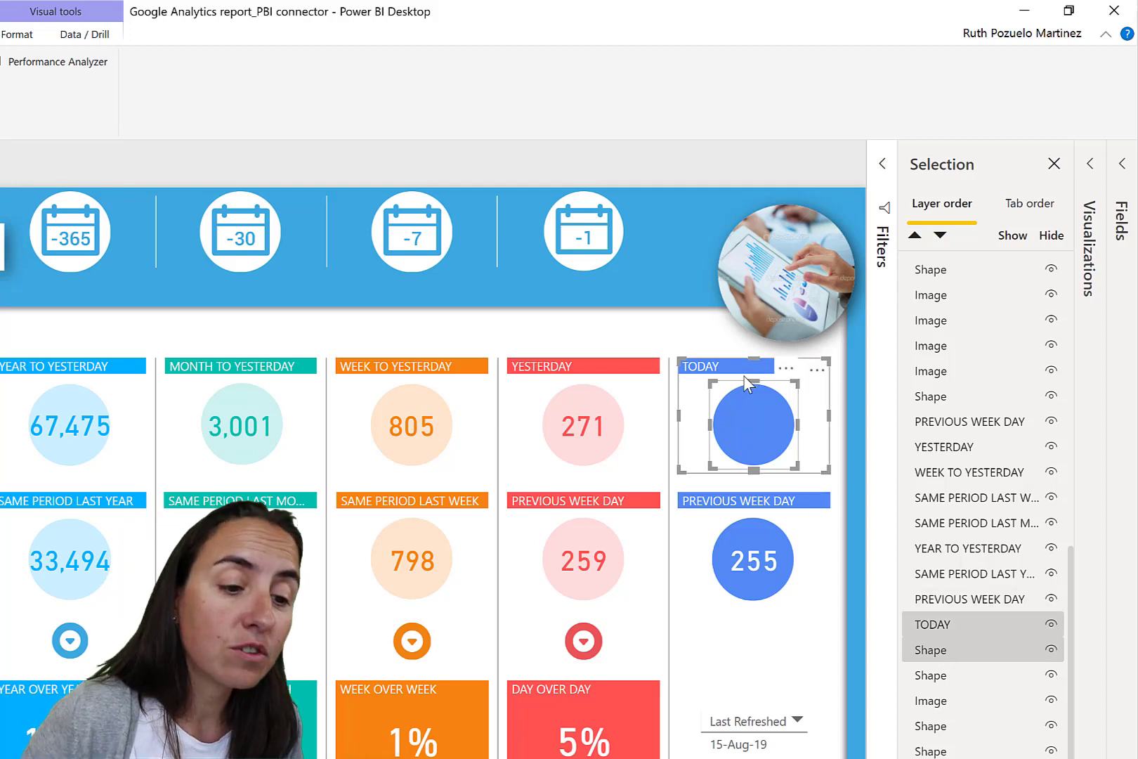
pyautogui.rightClick(730, 370)
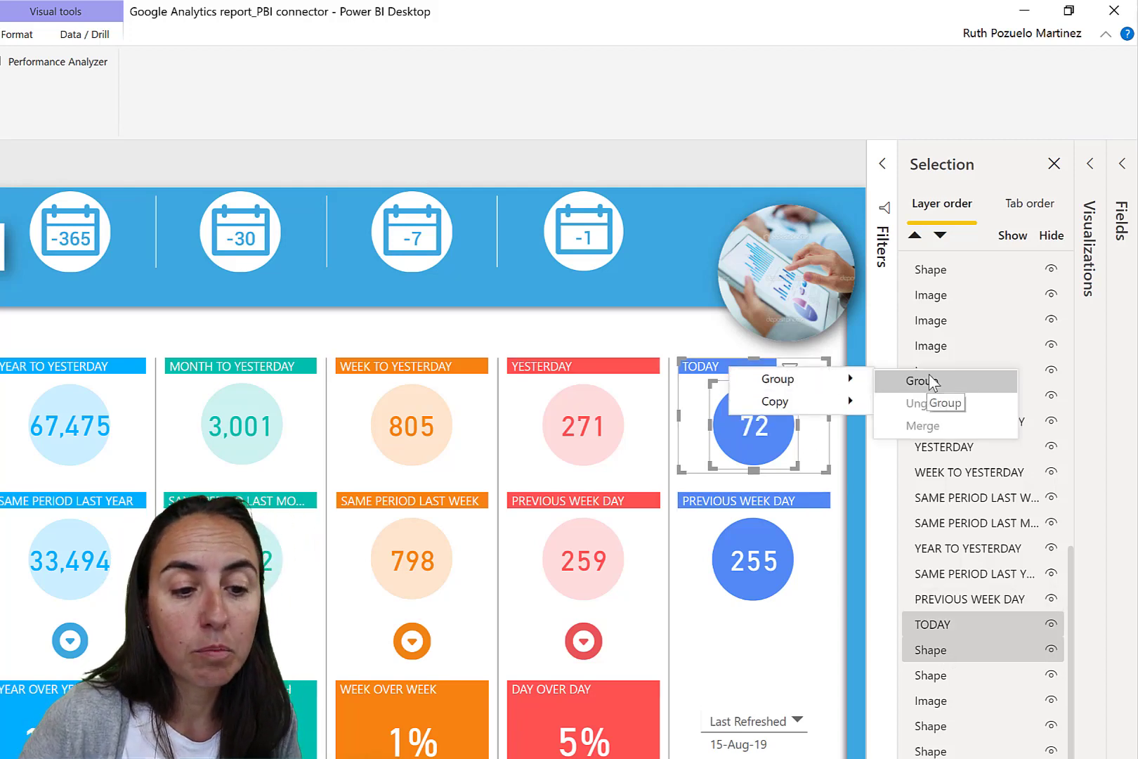
pyautogui.click(935, 381)
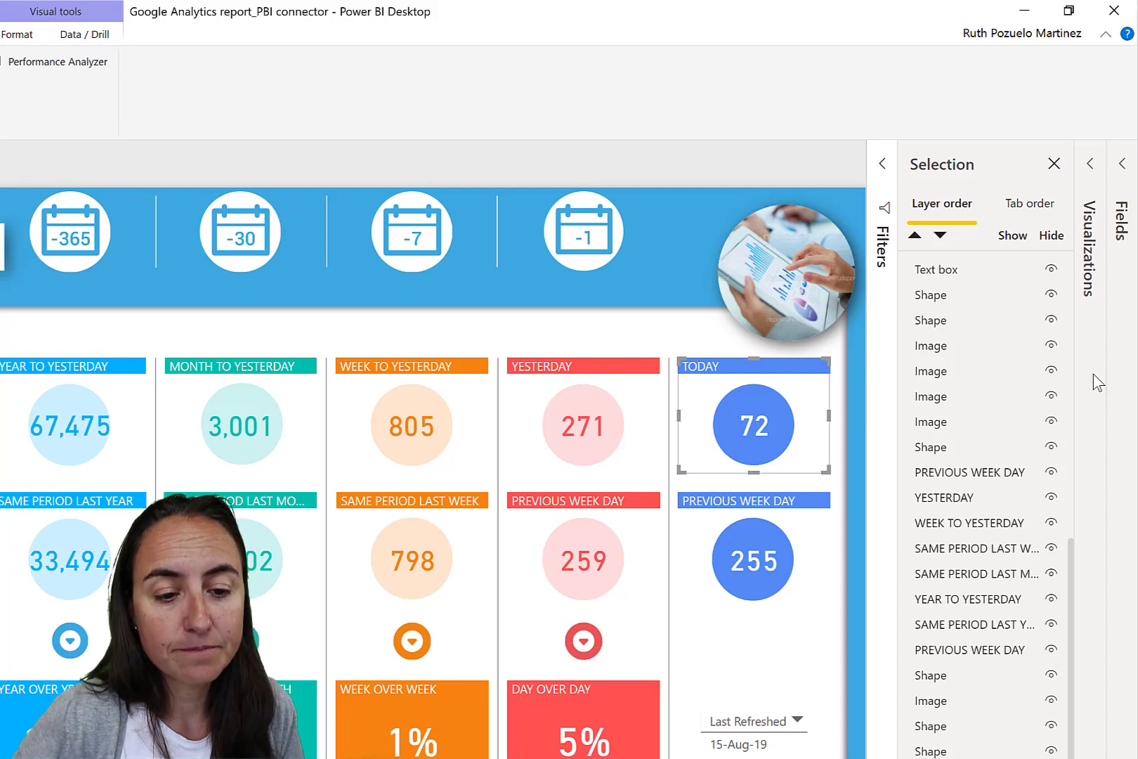
# Rename Group 1 to 'Today' in the Selection pane
pyautogui.scroll(8, 993, 464)
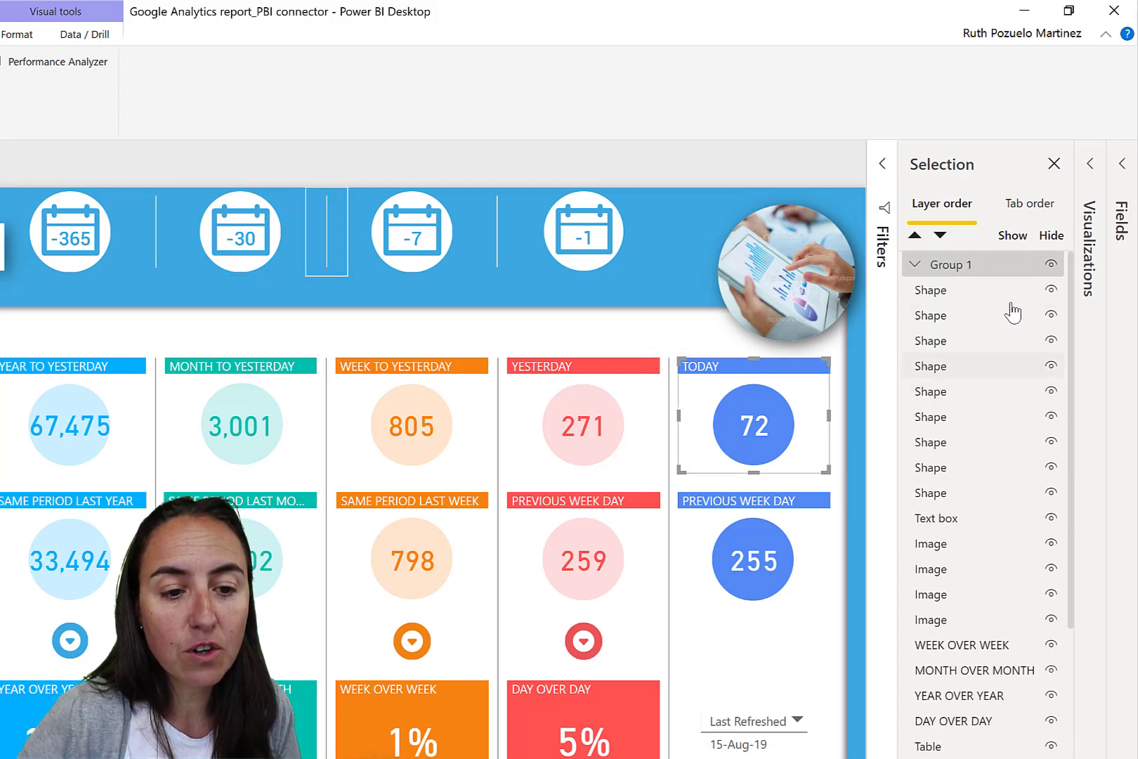
pyautogui.doubleClick(968, 274)
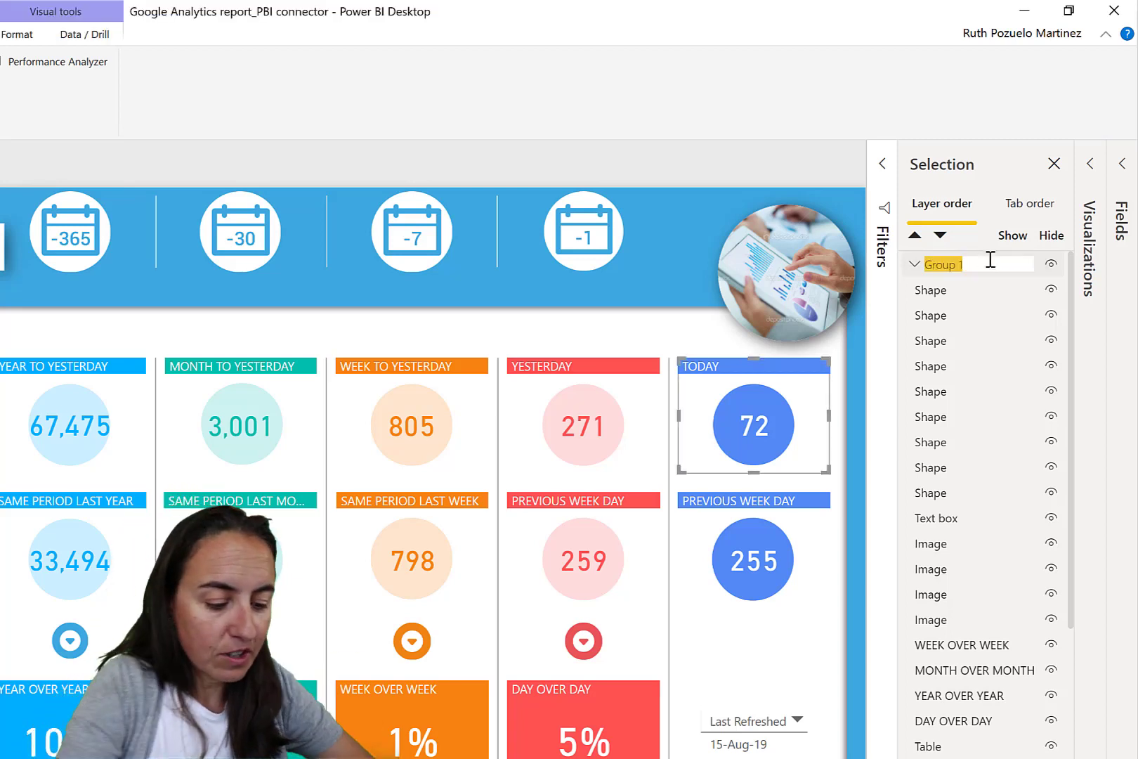
pyautogui.write('Today')
pyautogui.press('Return')
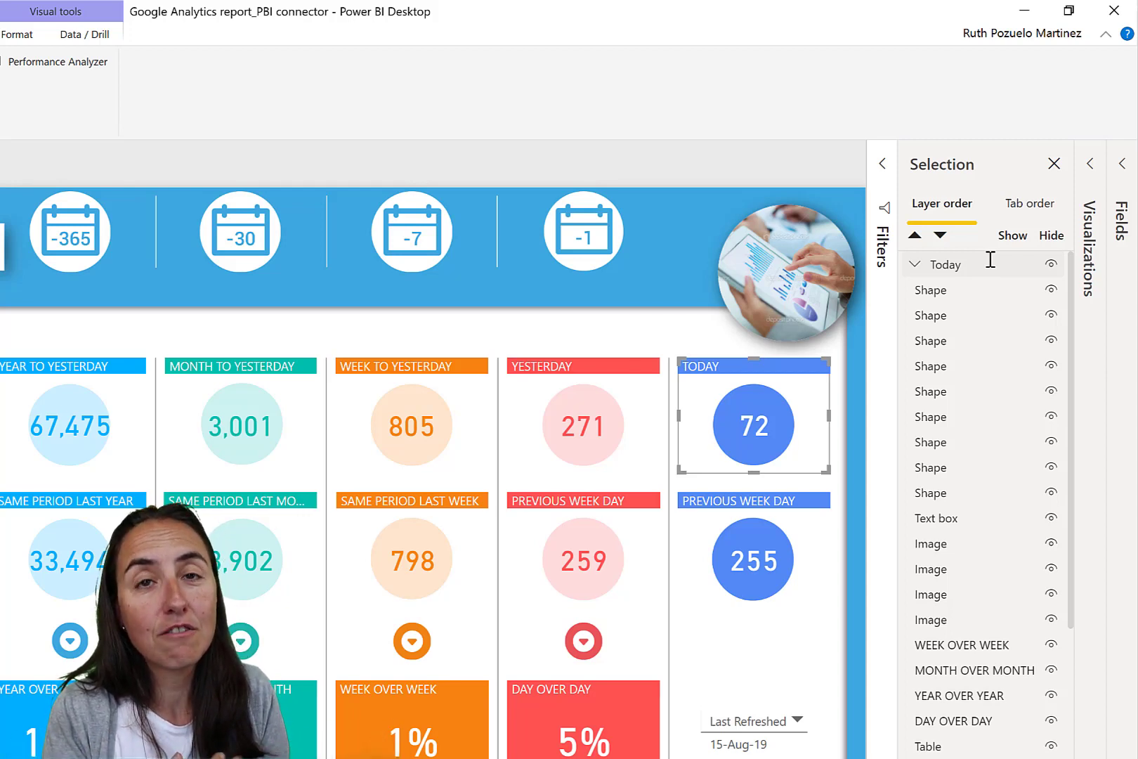
# Collapse the Today group so its card and circle are hidden in the layer list
pyautogui.click(915, 264)
pyautogui.click(915, 265)
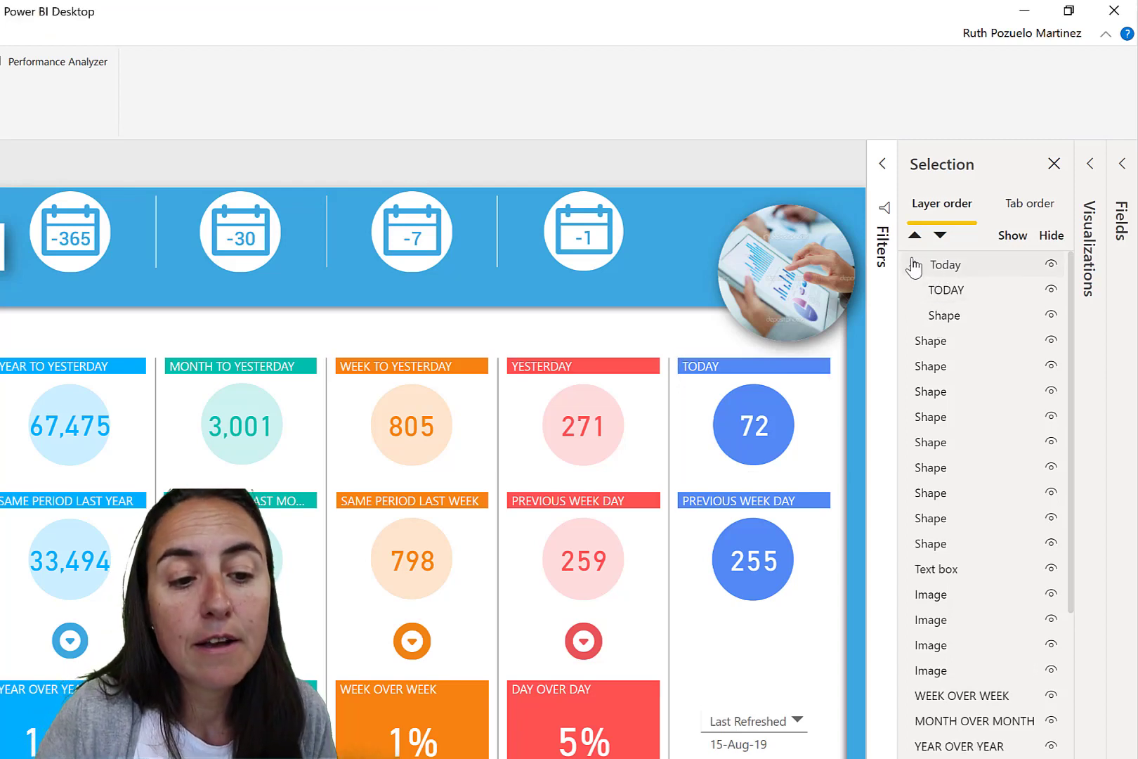
pyautogui.click(914, 264)
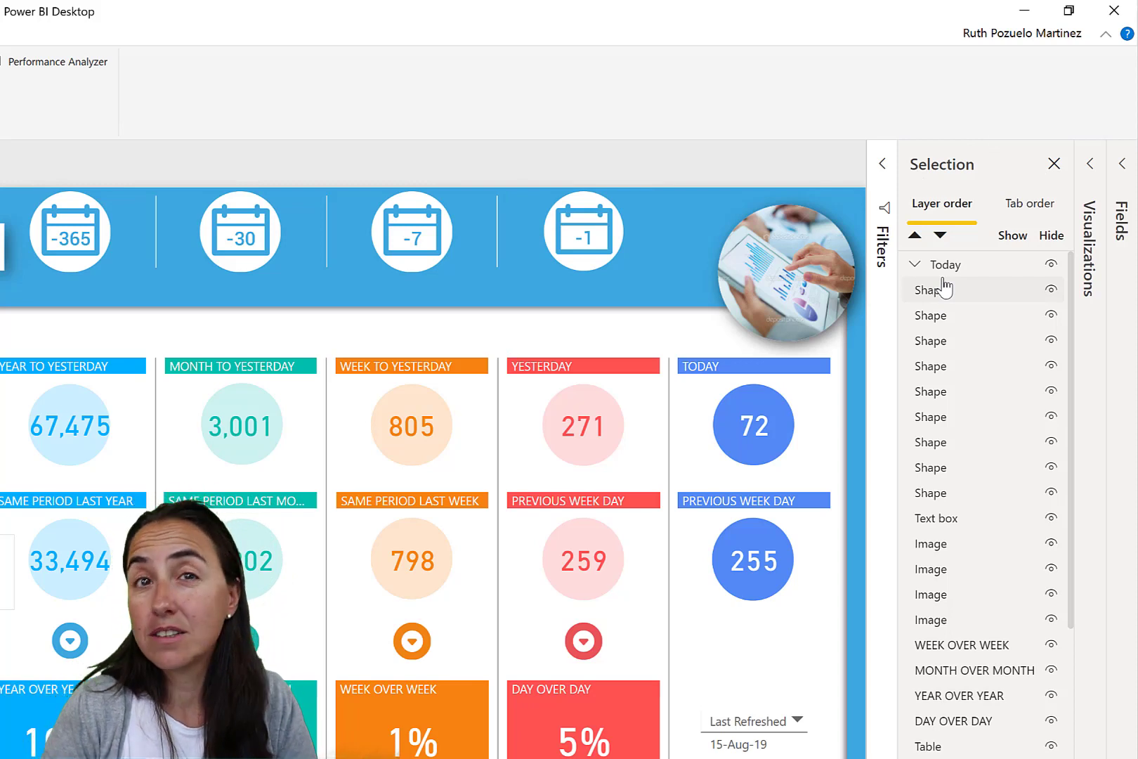
# Select the whole YESTERDAY card and group it on its own as Group 2
pyautogui.click(621, 415)
pyautogui.scroll(-6, 1004, 483)
pyautogui.click(969, 696)
pyautogui.click(962, 745)
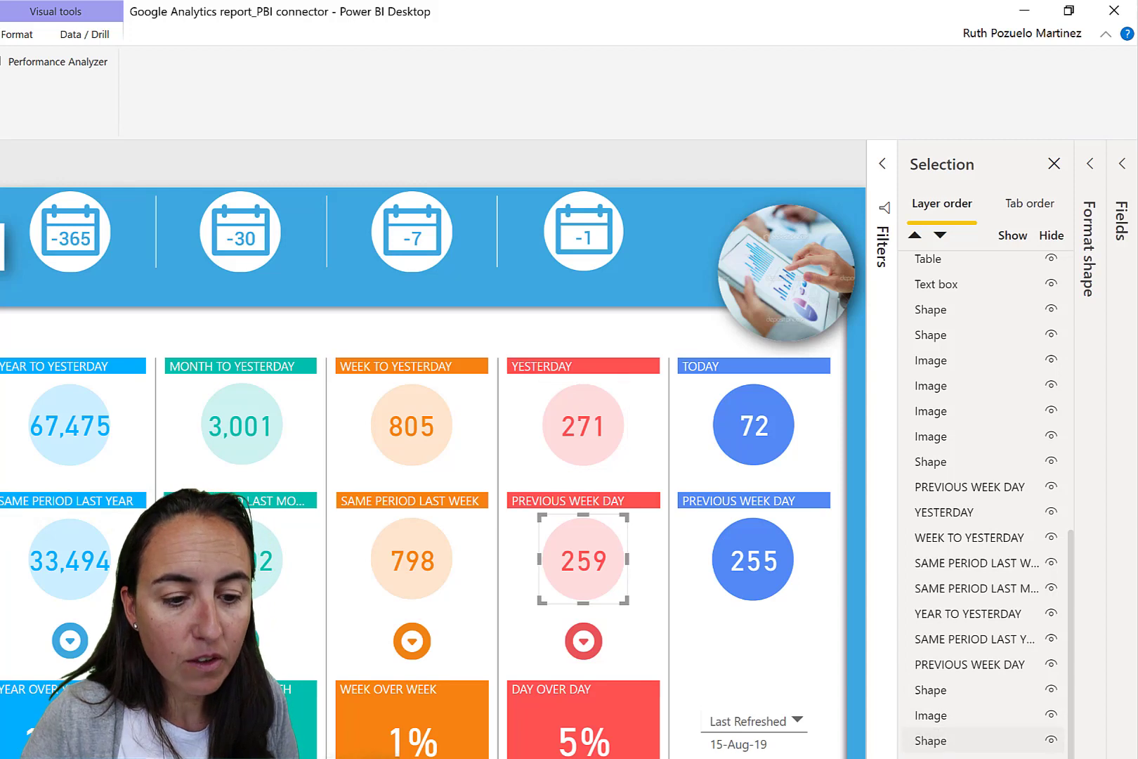
pyautogui.click(931, 757)
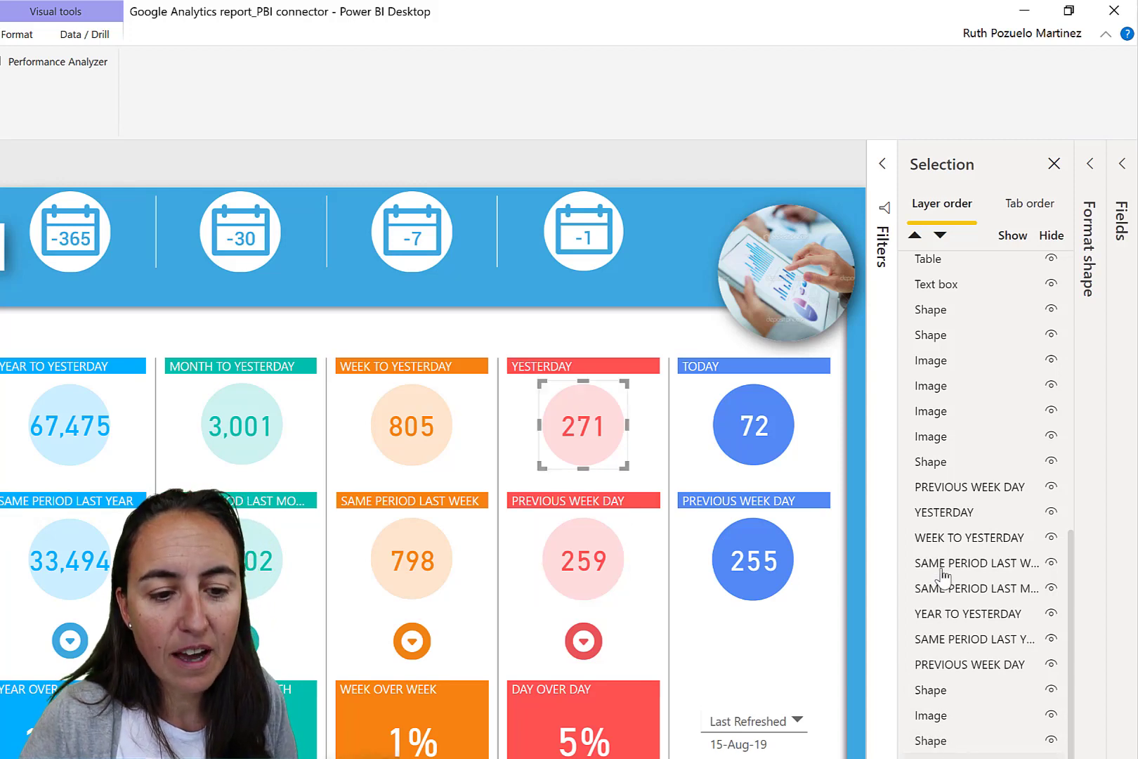
pyautogui.click(949, 512)
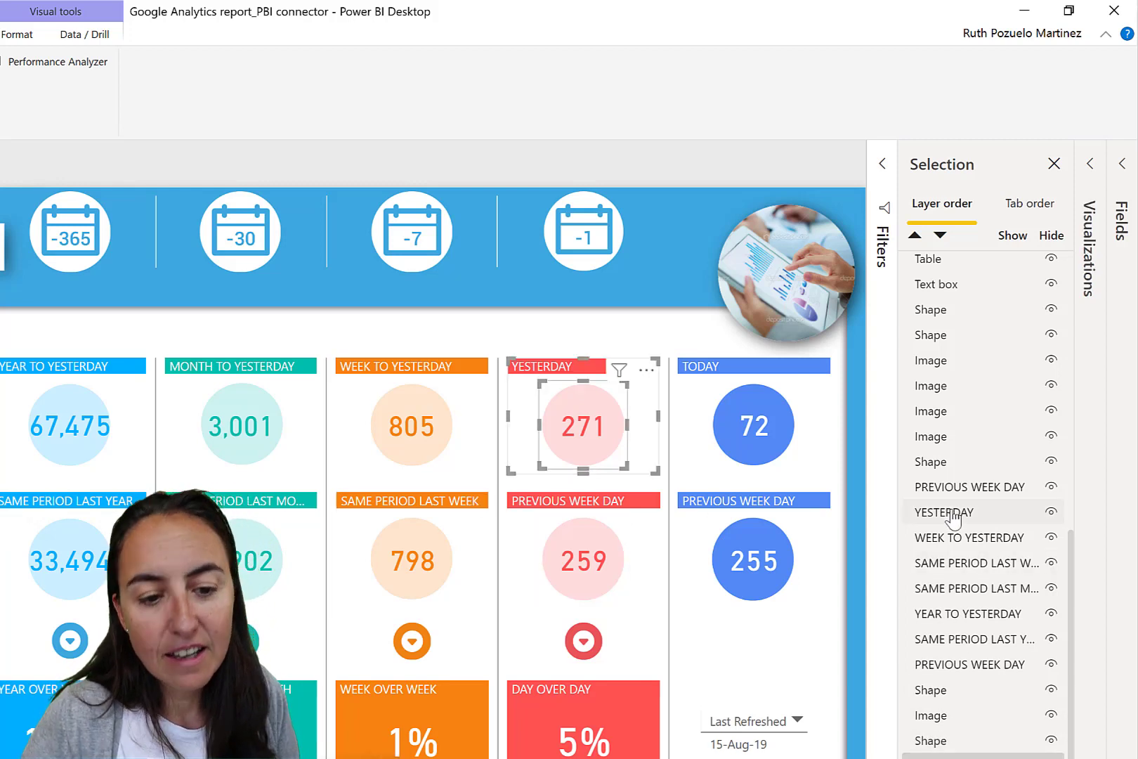
pyautogui.rightClick(568, 369)
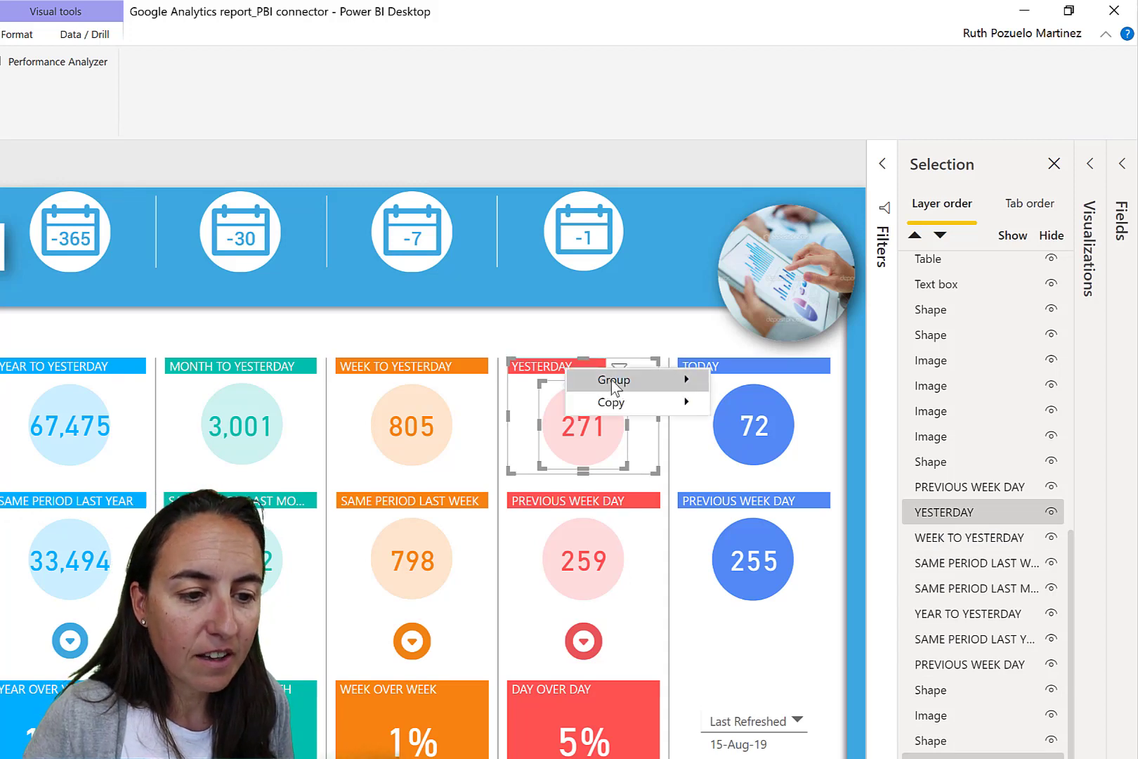
pyautogui.moveTo(696, 381)
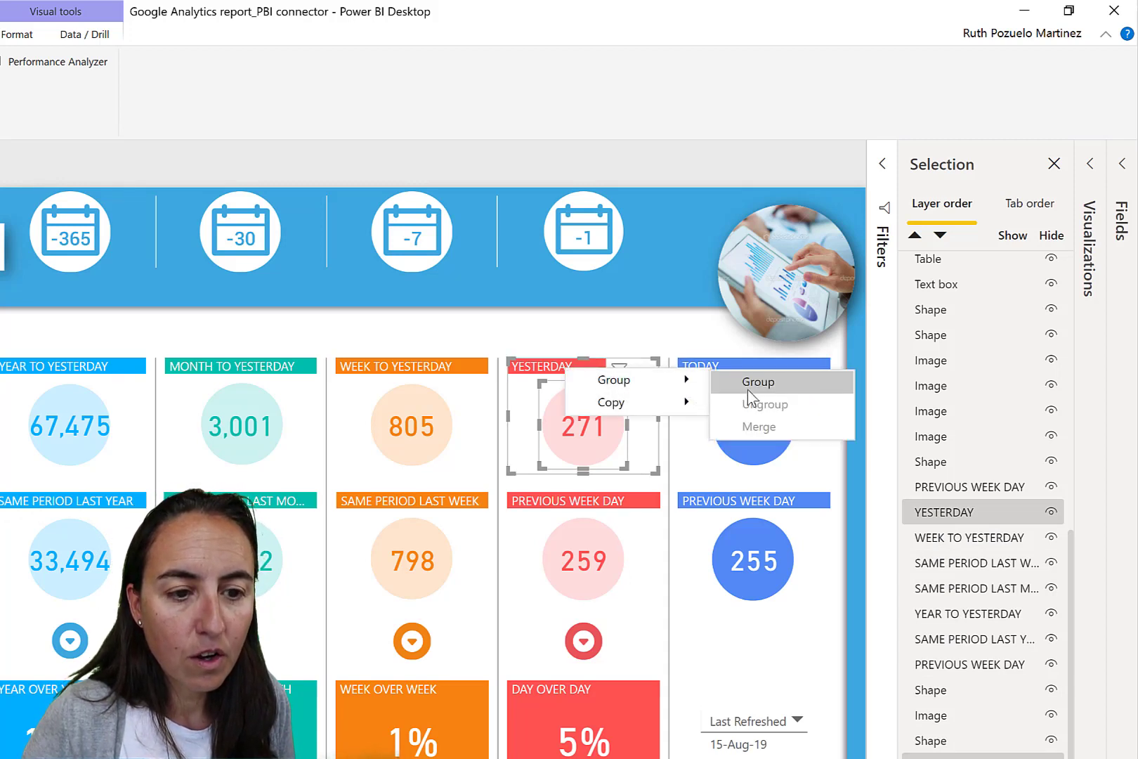
pyautogui.click(748, 383)
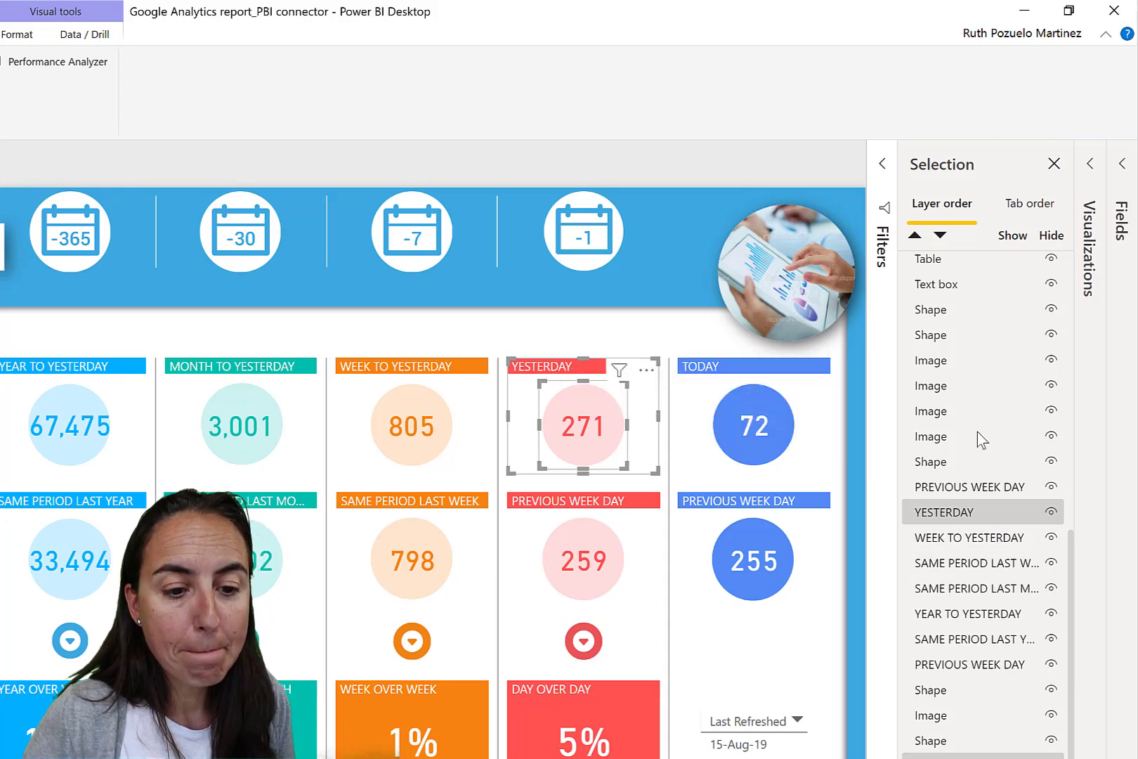
# Rename Group 2 to 'Yesterday' in the Selection pane
pyautogui.scroll(5, 983, 373)
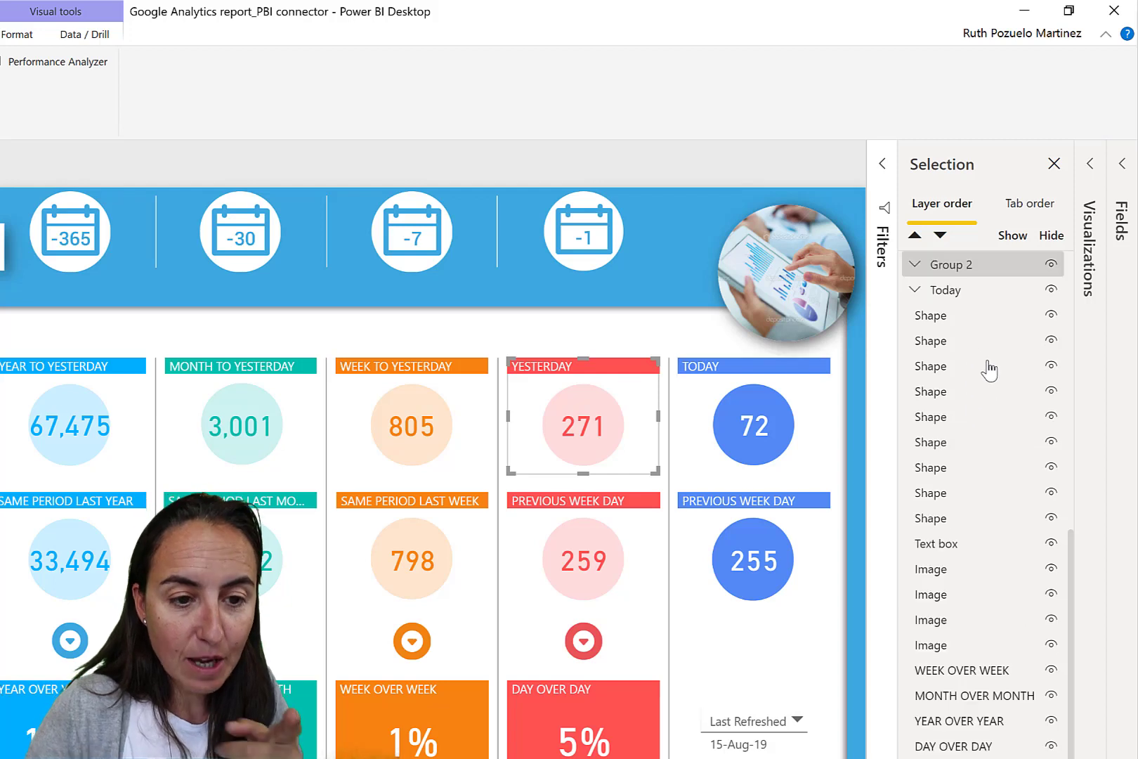
pyautogui.doubleClick(956, 264)
pyautogui.write('Yesterday')
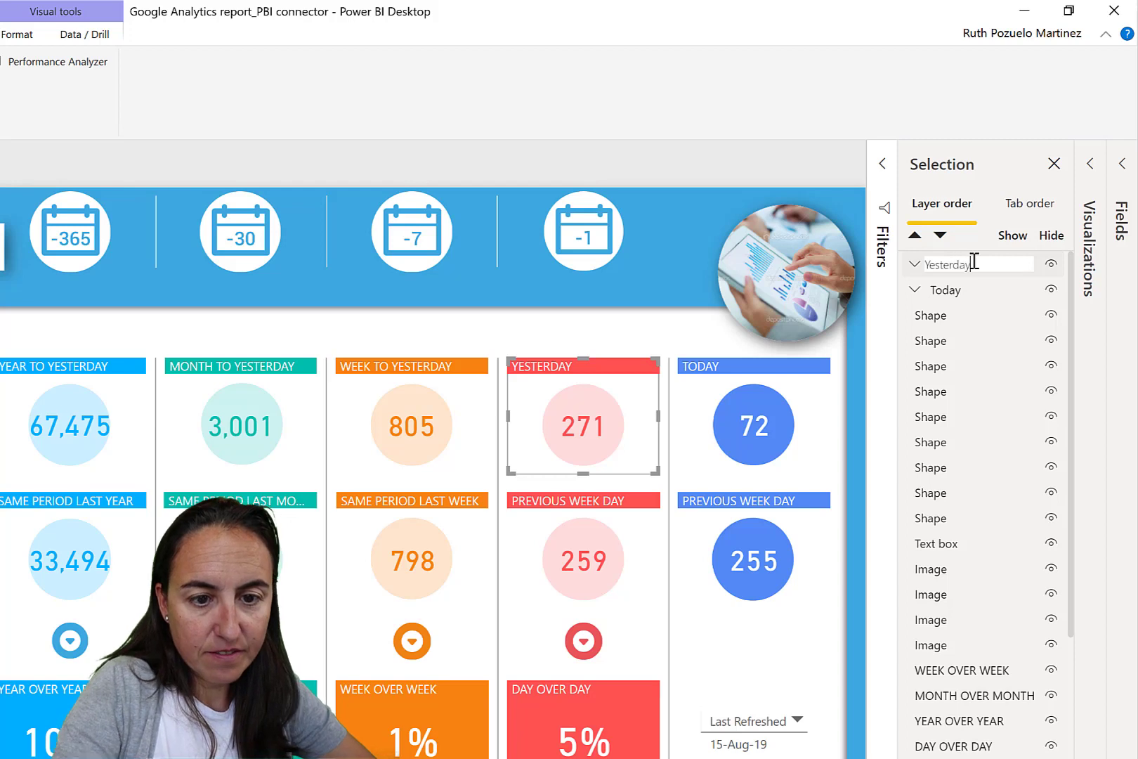
pyautogui.press('Return')
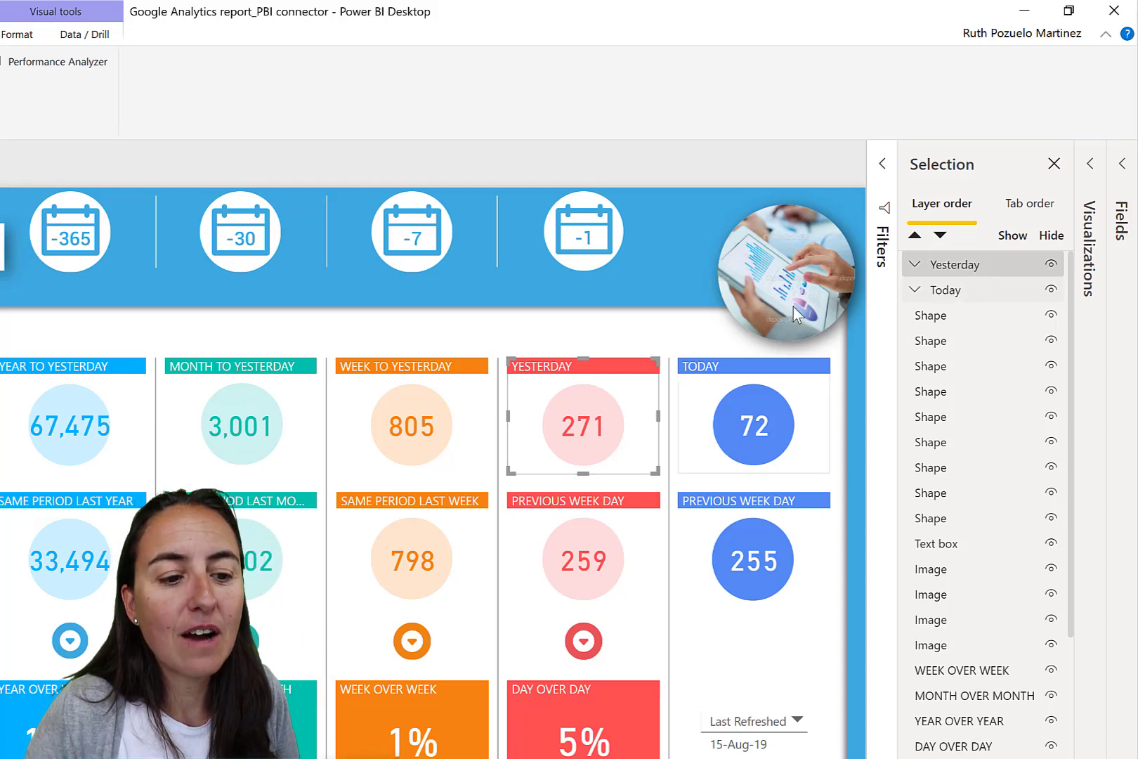
# Group the Yesterday and Today groups together as Group 3
pyautogui.keyDown('ctrl'); pyautogui.click(966, 295); pyautogui.keyUp('ctrl')
pyautogui.rightClick(730, 366)
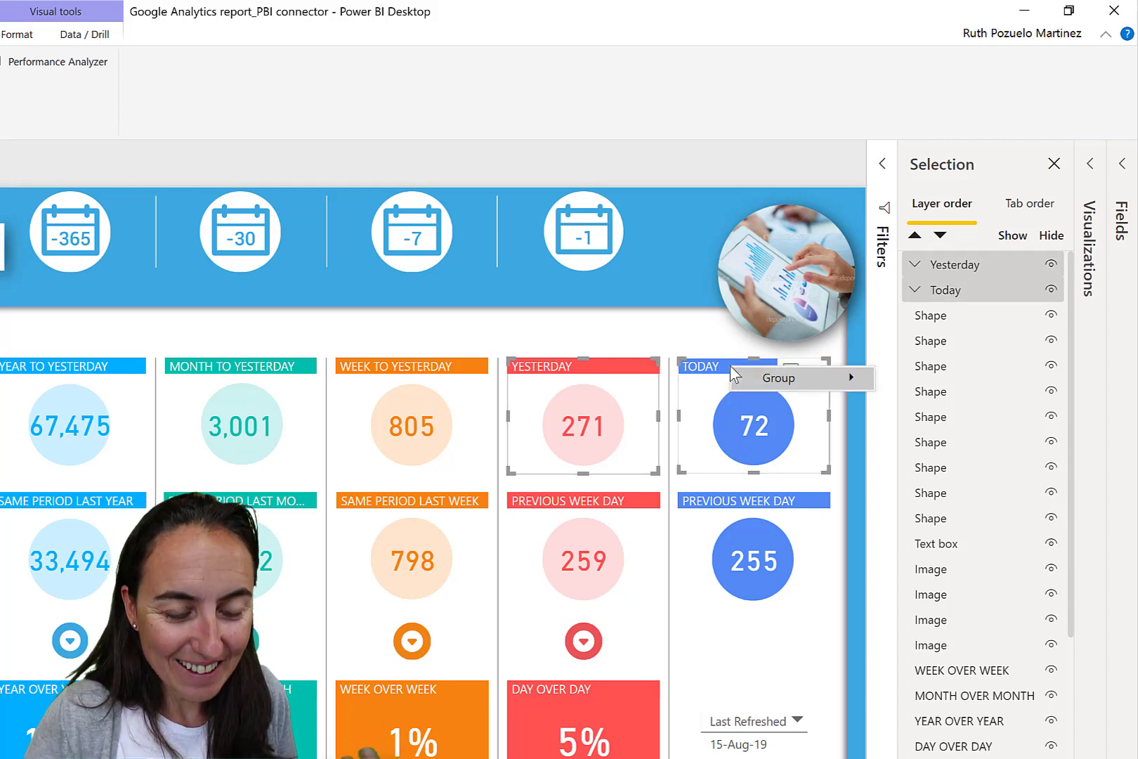
pyautogui.moveTo(833, 382)
pyautogui.click(910, 380)
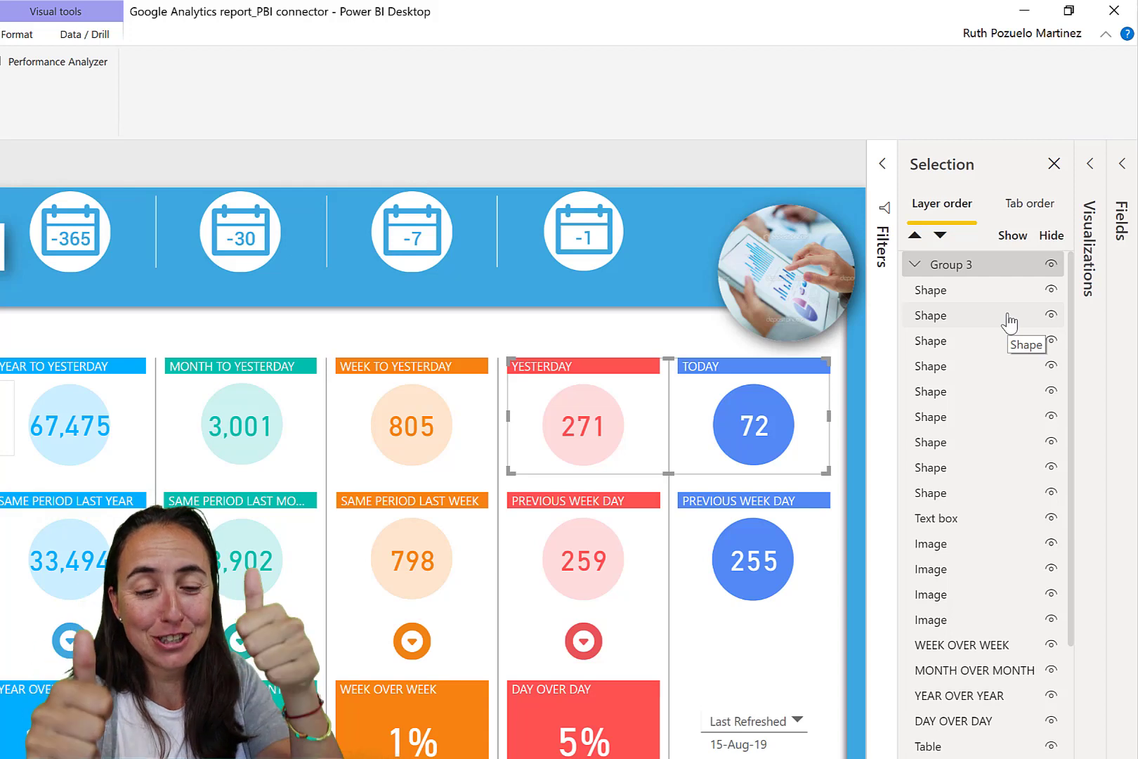
# Rename Group 3 to 'CY sessions' and expand it to show its nested groups
pyautogui.doubleClick(965, 264)
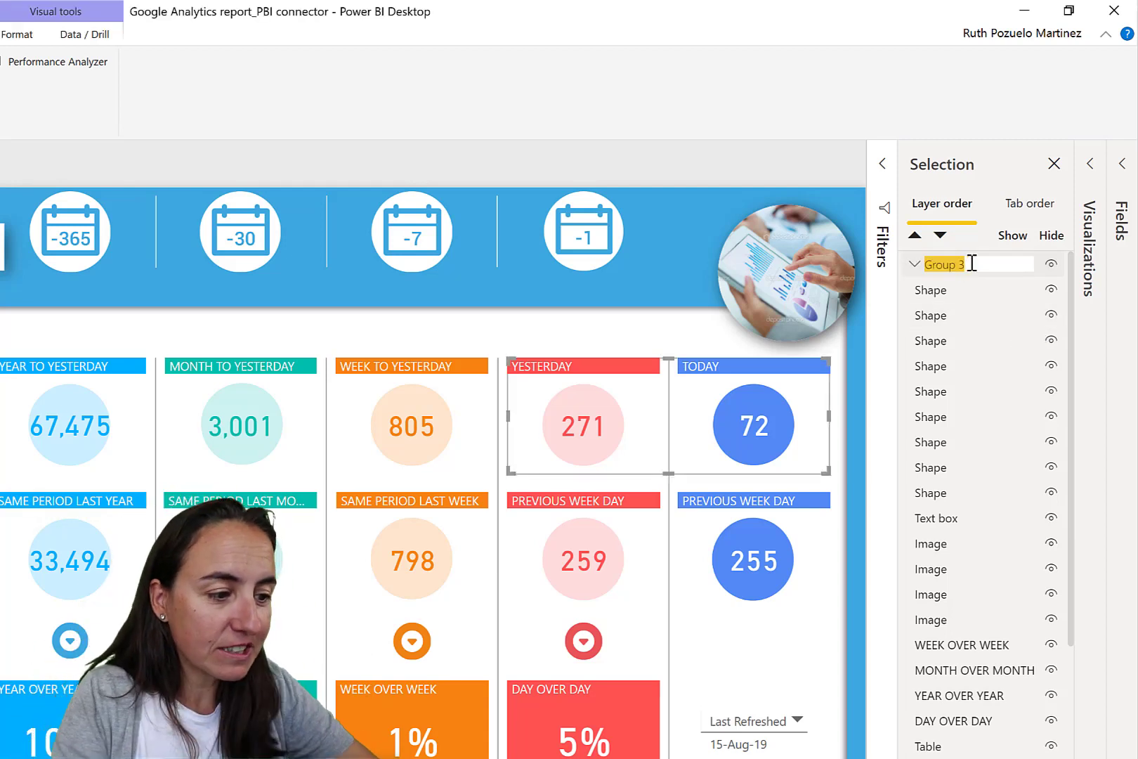
pyautogui.press('BackSpace')
pyautogui.write('CY sessions')
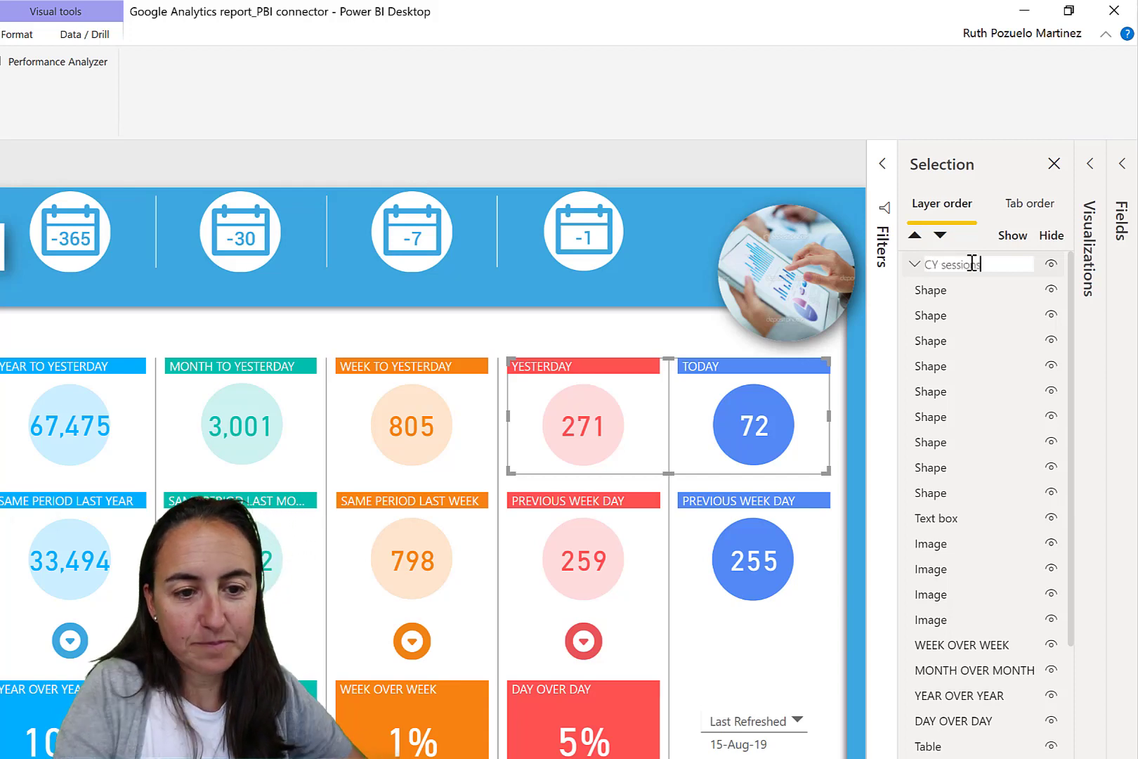
pyautogui.press('Return')
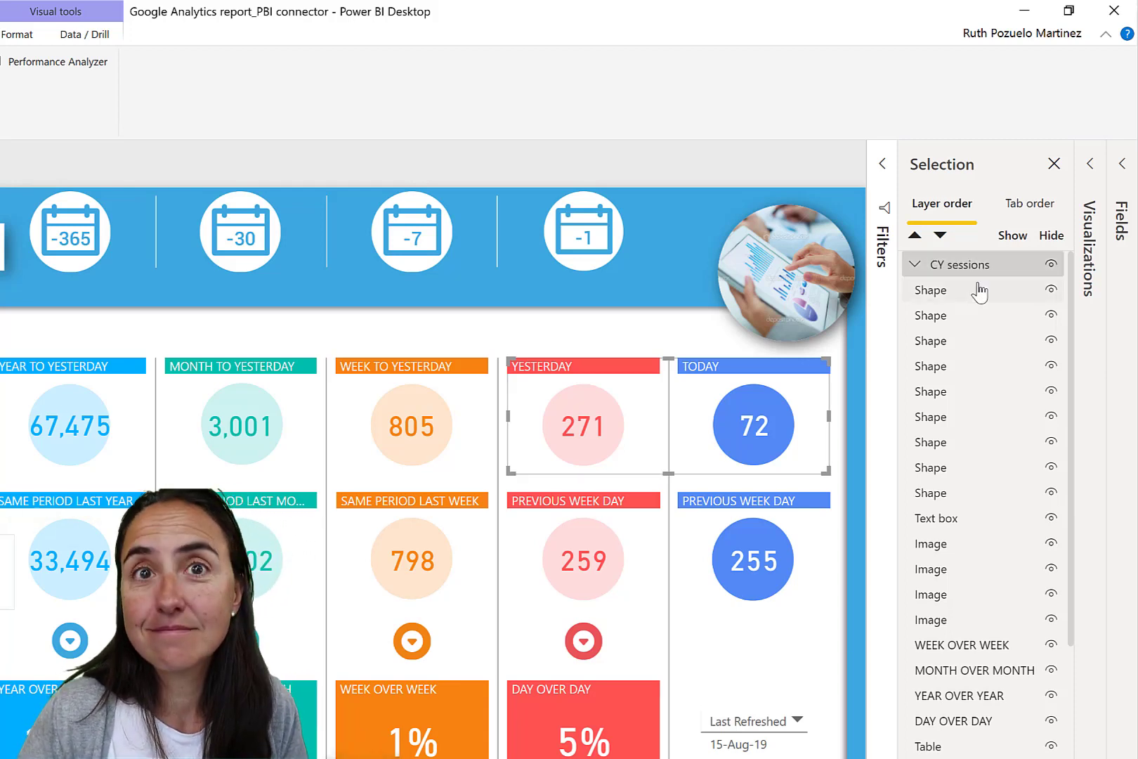
pyautogui.click(918, 268)
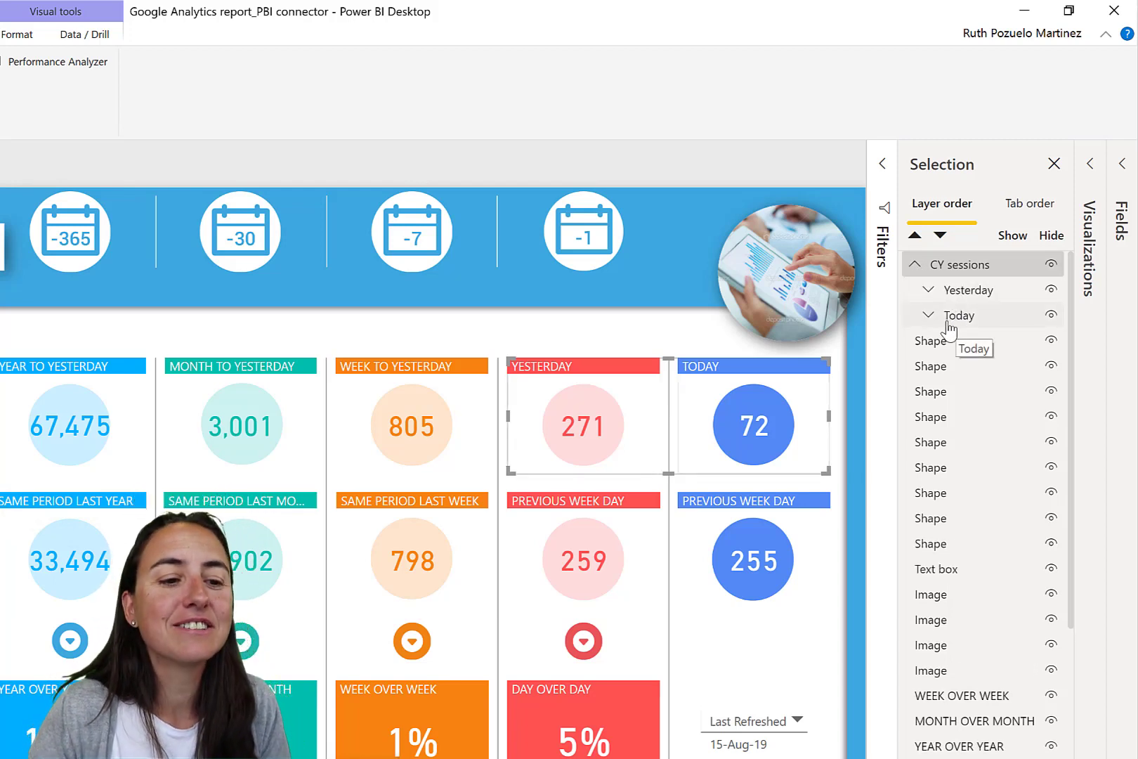
# Select the whole WEEK TO YESTERDAY card and group it on its own as Group 4
pyautogui.click(401, 376)
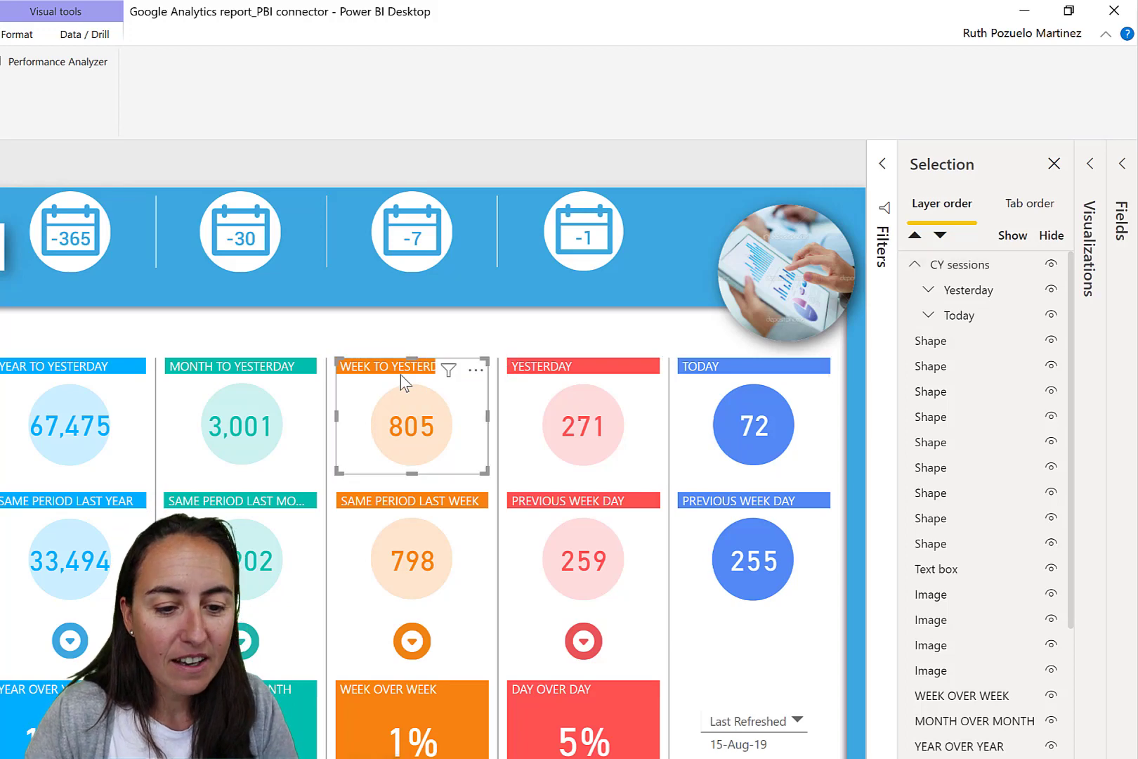
pyautogui.scroll(-4, 1011, 654)
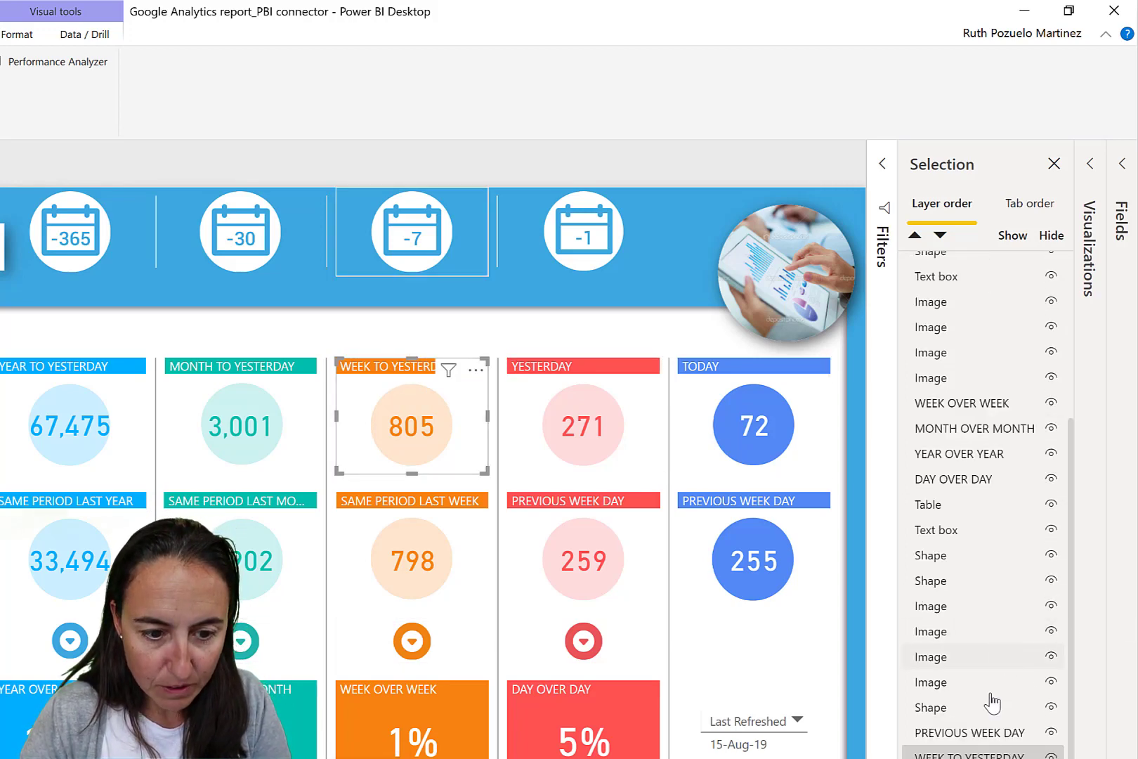
pyautogui.scroll(-3, 984, 738)
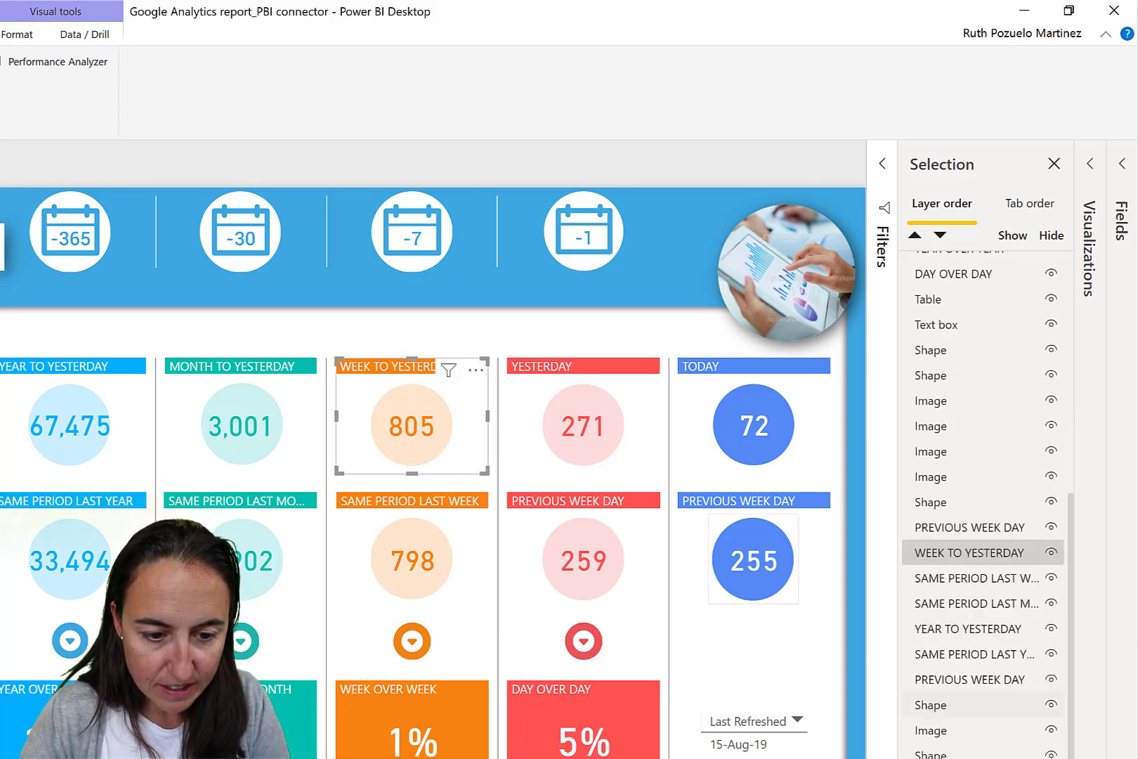
pyautogui.click(960, 702)
pyautogui.click(957, 750)
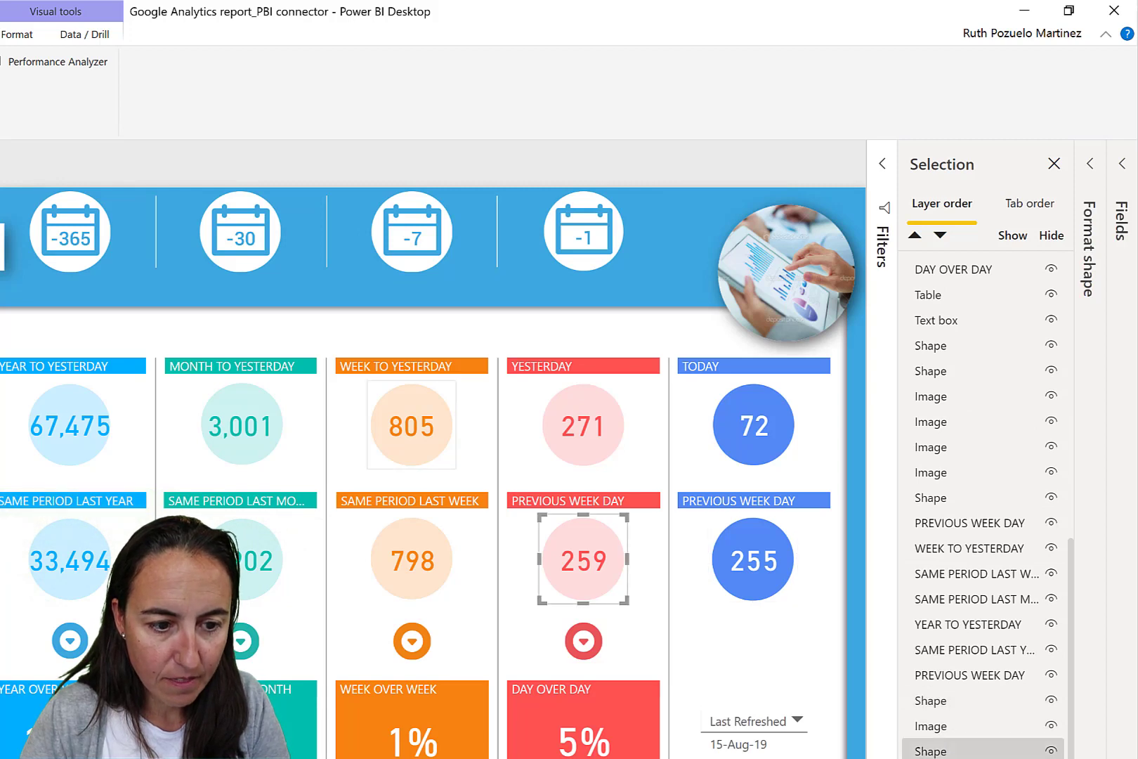
pyautogui.click(412, 425)
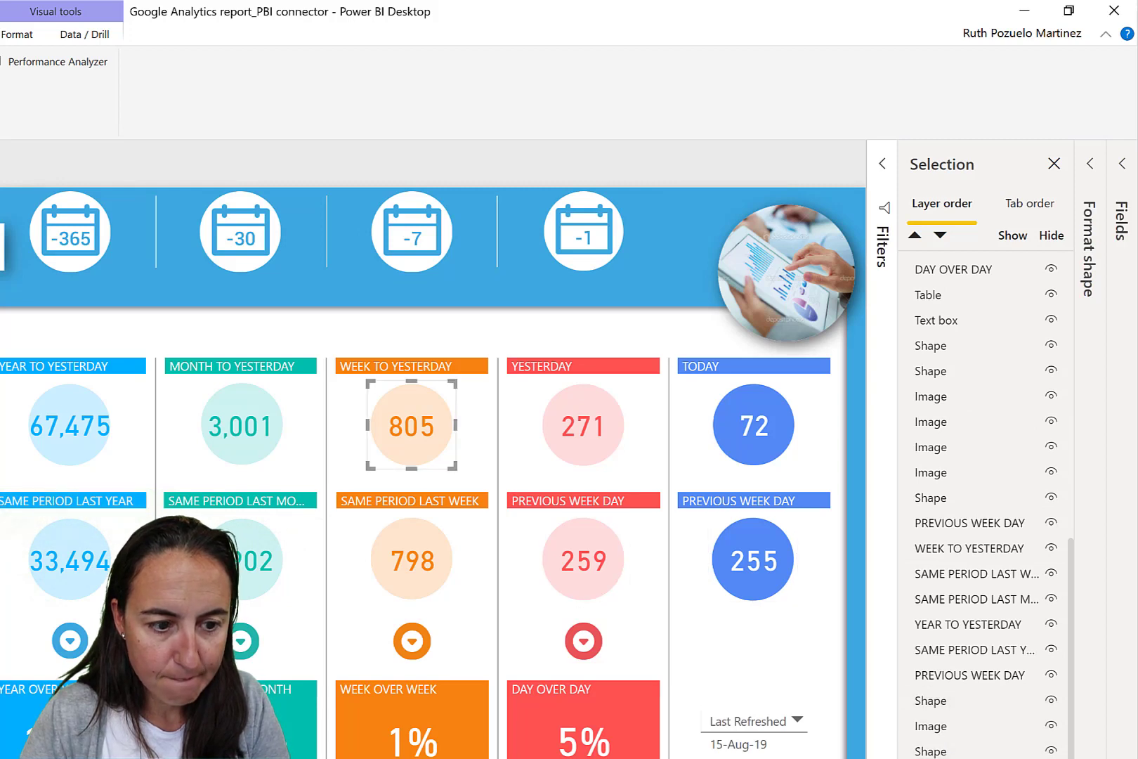
pyautogui.click(987, 549)
pyautogui.rightClick(369, 364)
pyautogui.moveTo(437, 380)
pyautogui.click(569, 379)
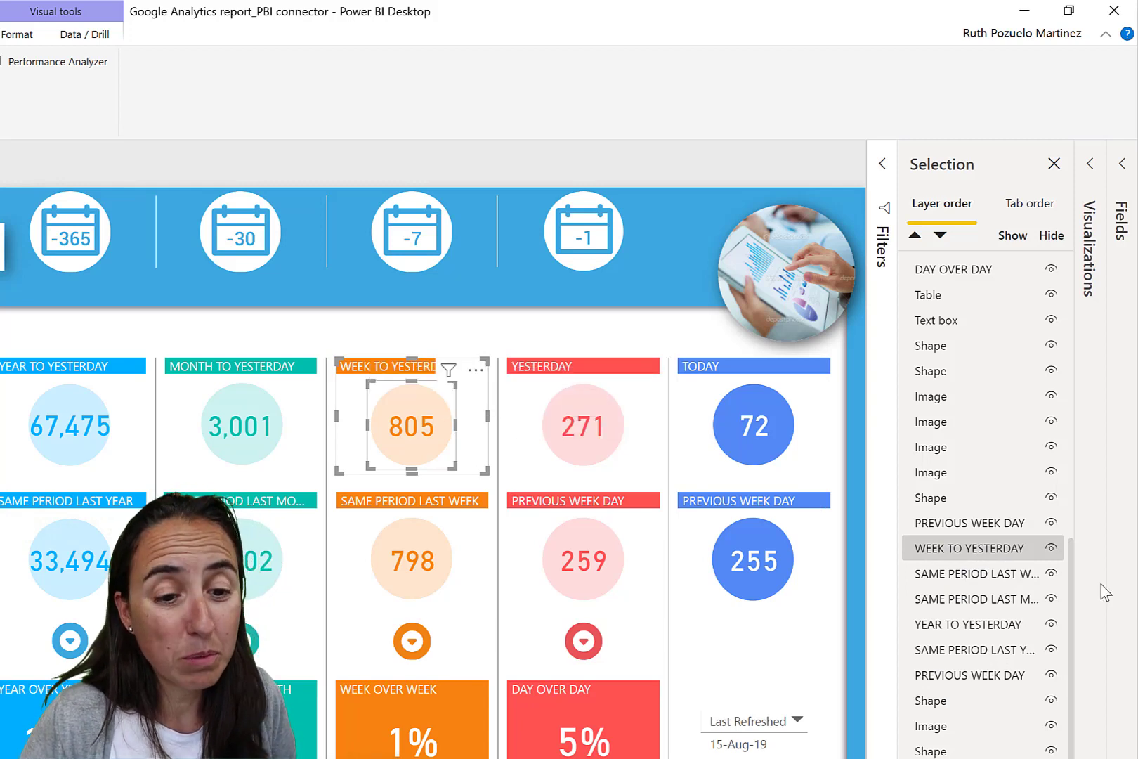
# Rename the new group to 'Week2yesterday'
pyautogui.scroll(5, 972, 264)
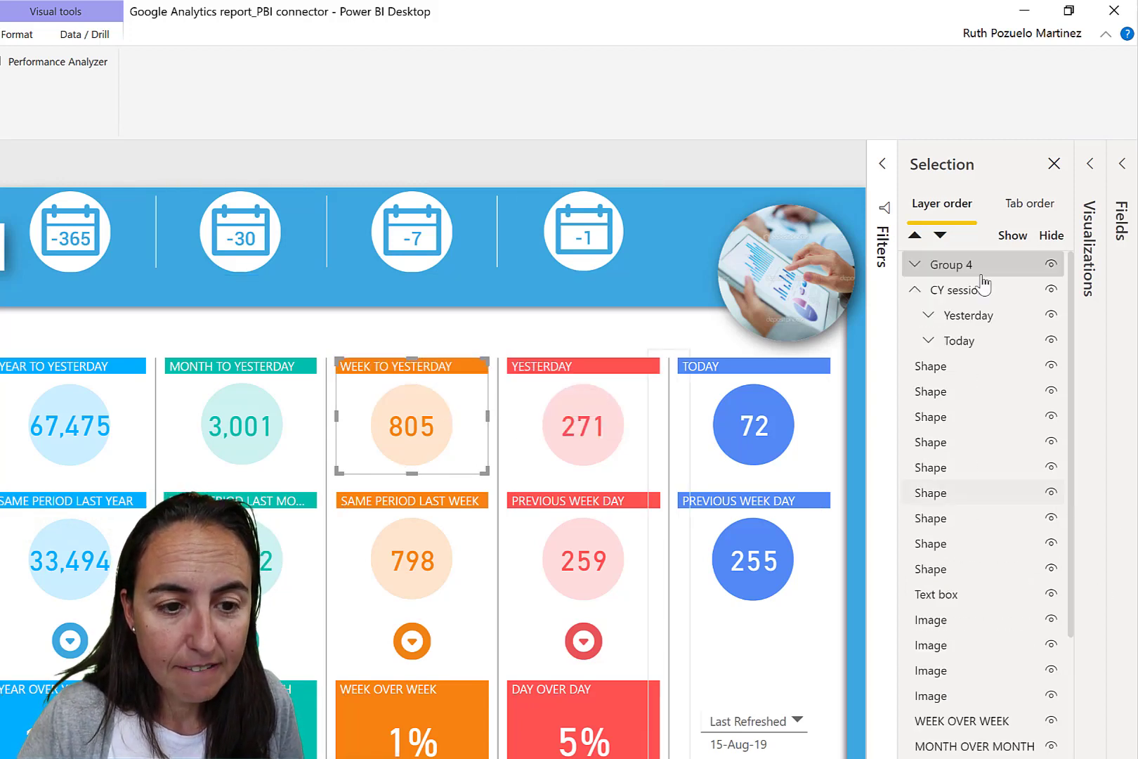
pyautogui.doubleClick(965, 262)
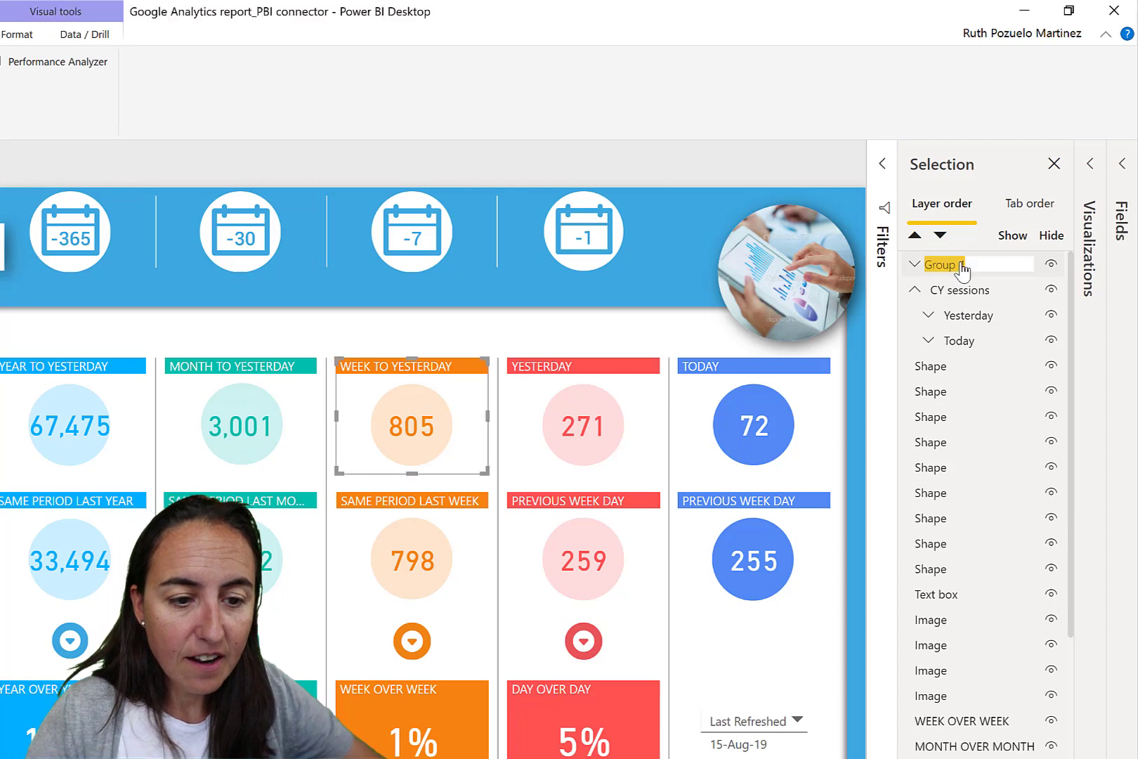
pyautogui.write('Wee')
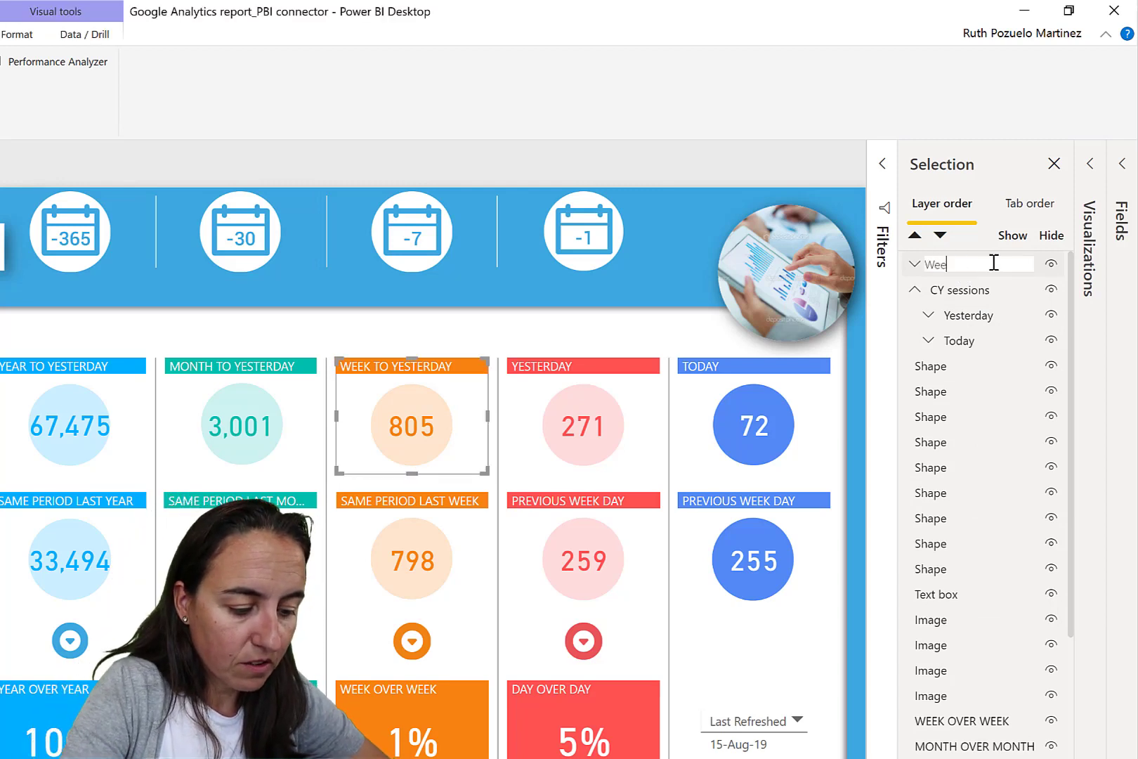
pyautogui.write('kye')
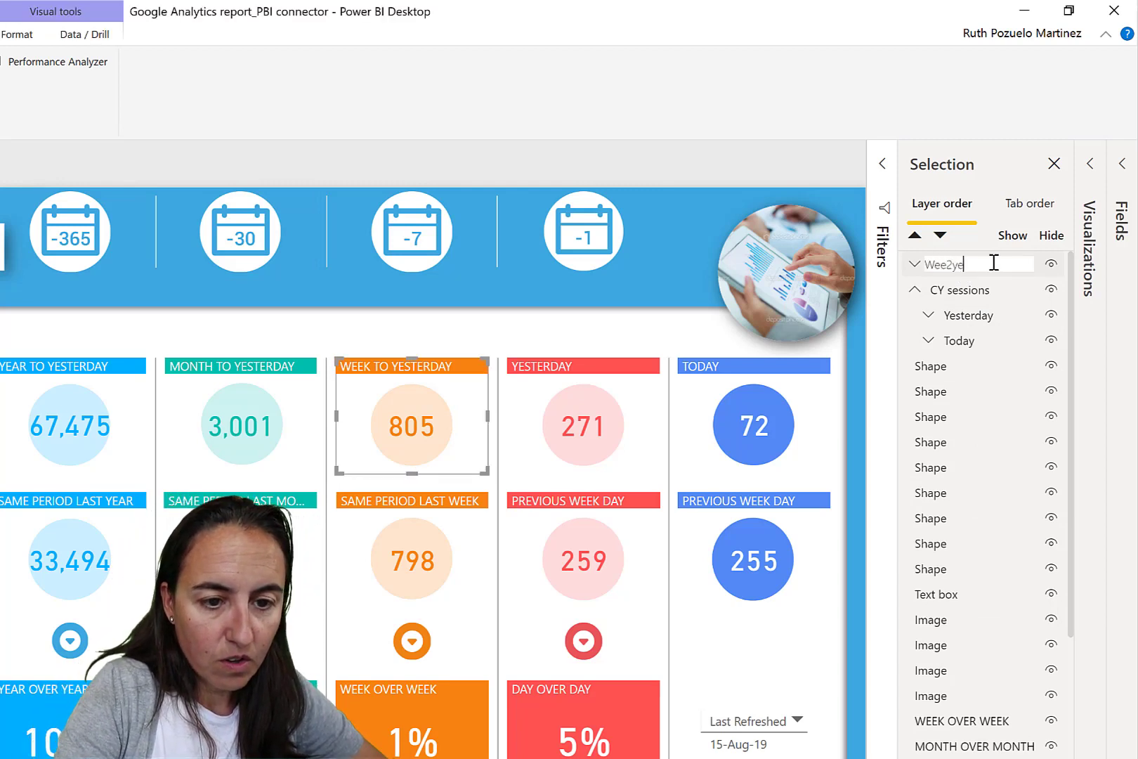
pyautogui.write('to')
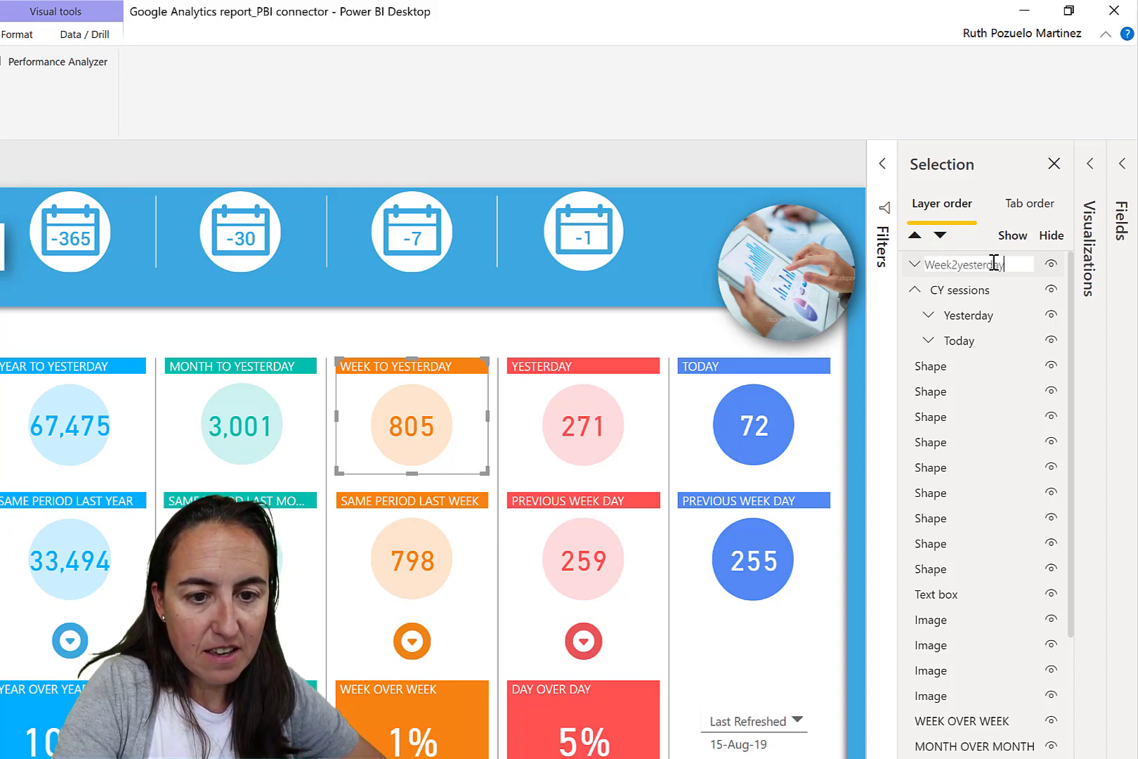
pyautogui.press('Return')
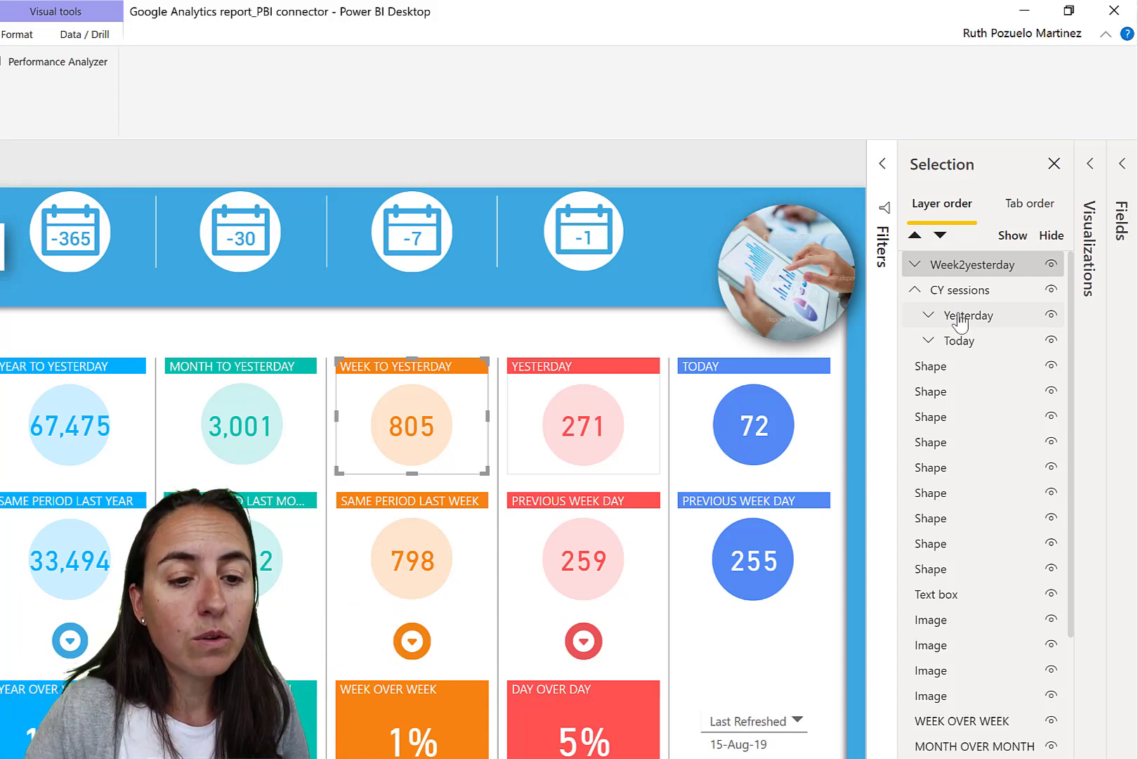
# Add CY sessions to the Week2yesterday selection and group both as Group 5
pyautogui.keyDown('ctrl'); pyautogui.click(945, 291); pyautogui.keyUp('ctrl')
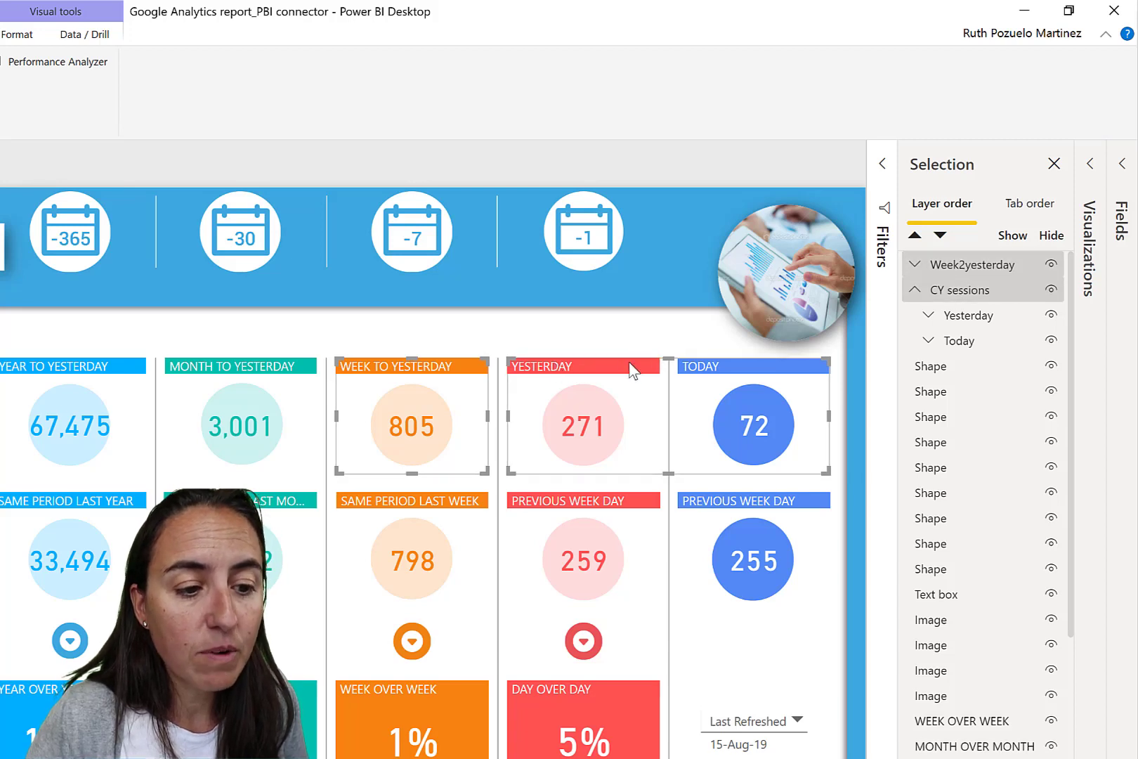
pyautogui.rightClick(593, 369)
pyautogui.moveTo(645, 378)
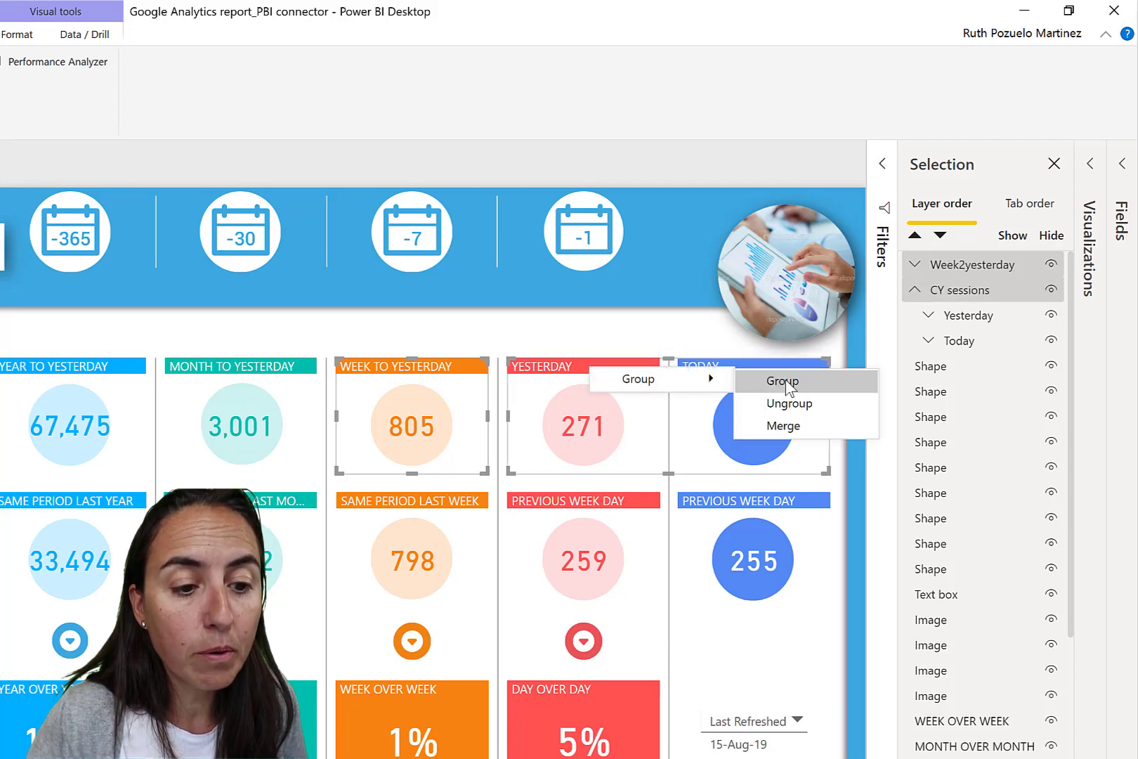
pyautogui.click(782, 381)
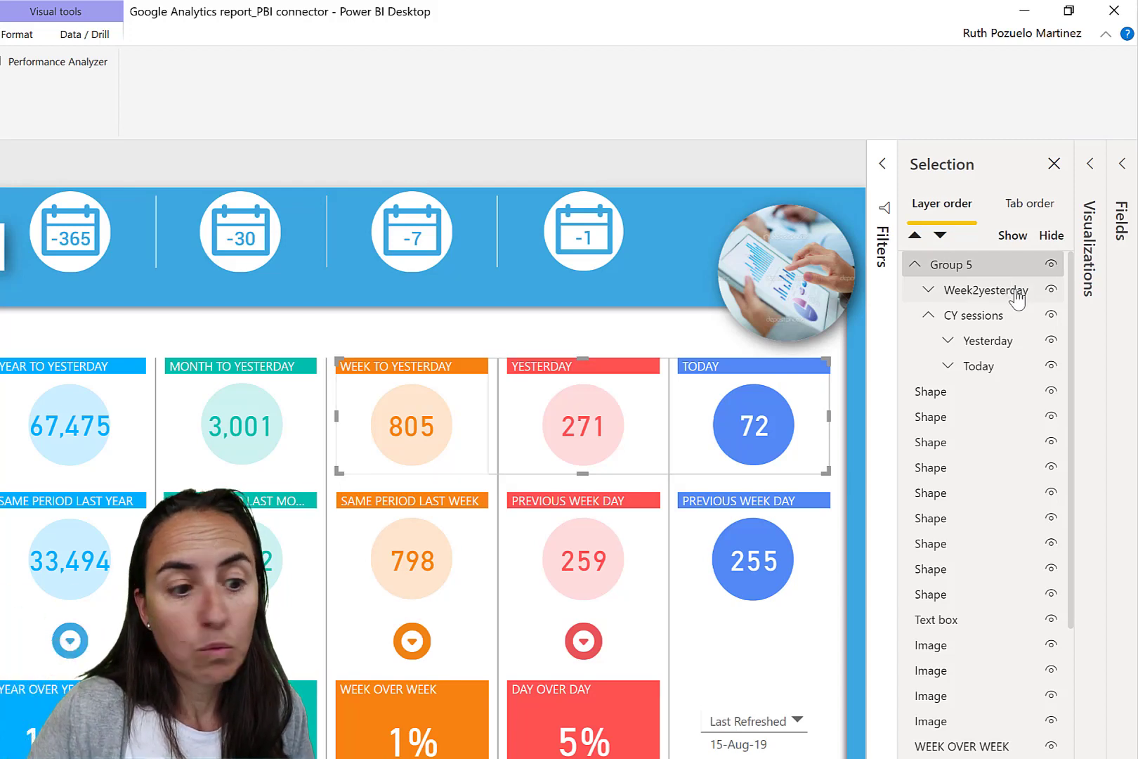
# Ungroup Group 5, separating Week2yesterday and CY sessions again
pyautogui.click(963, 270)
pyautogui.rightClick(568, 368)
pyautogui.moveTo(633, 380)
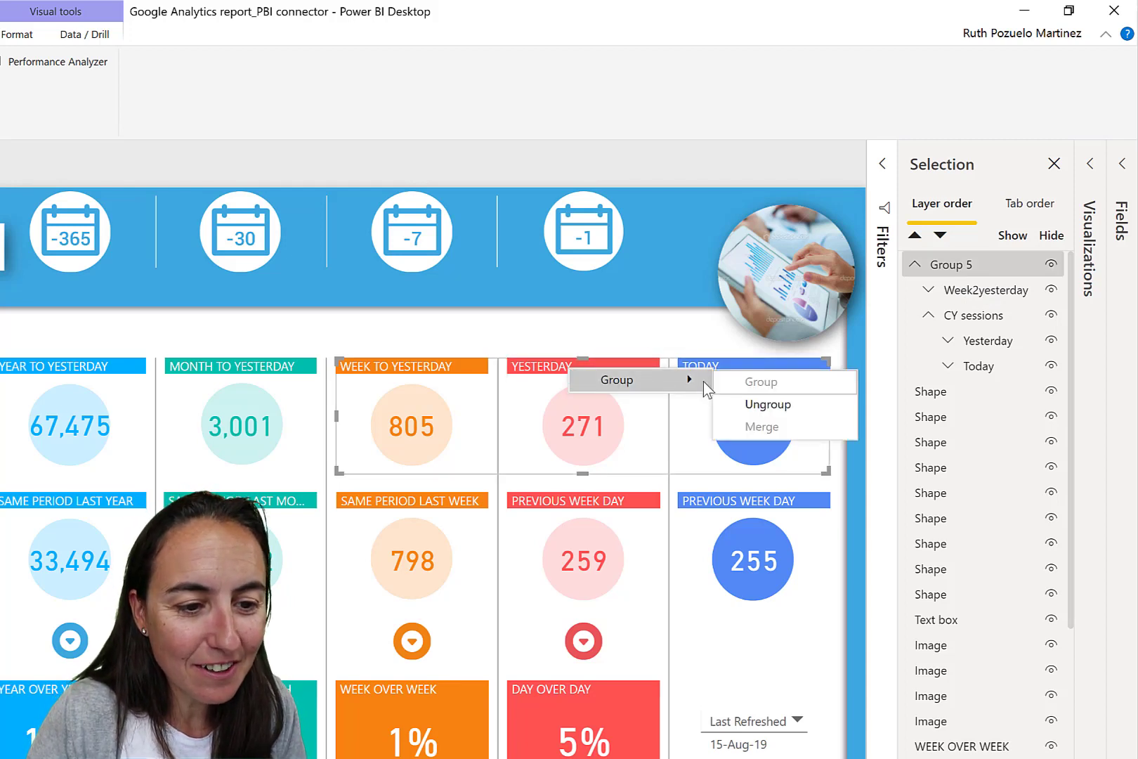
pyautogui.click(792, 404)
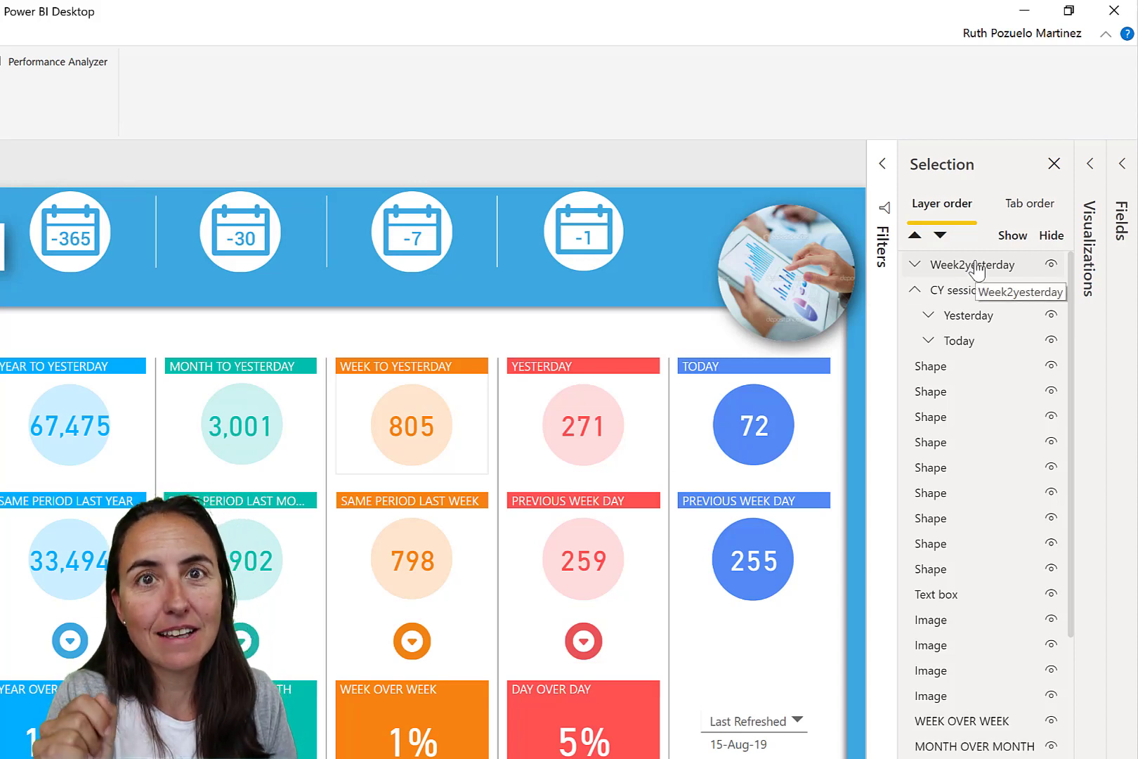
# Drag Week2yesterday into CY sessions beside the Yesterday and Today groups
pyautogui.moveTo(965, 272); pyautogui.dragTo(978, 318)
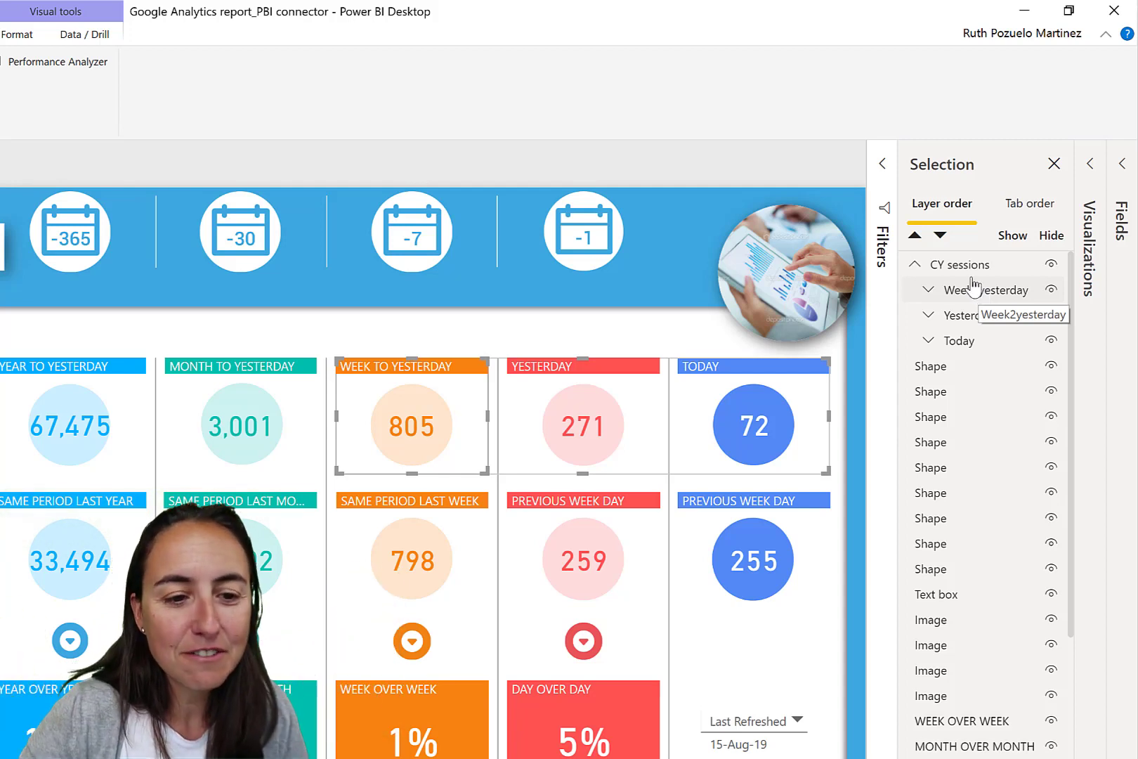
pyautogui.moveTo(973, 295); pyautogui.dragTo(948, 278)
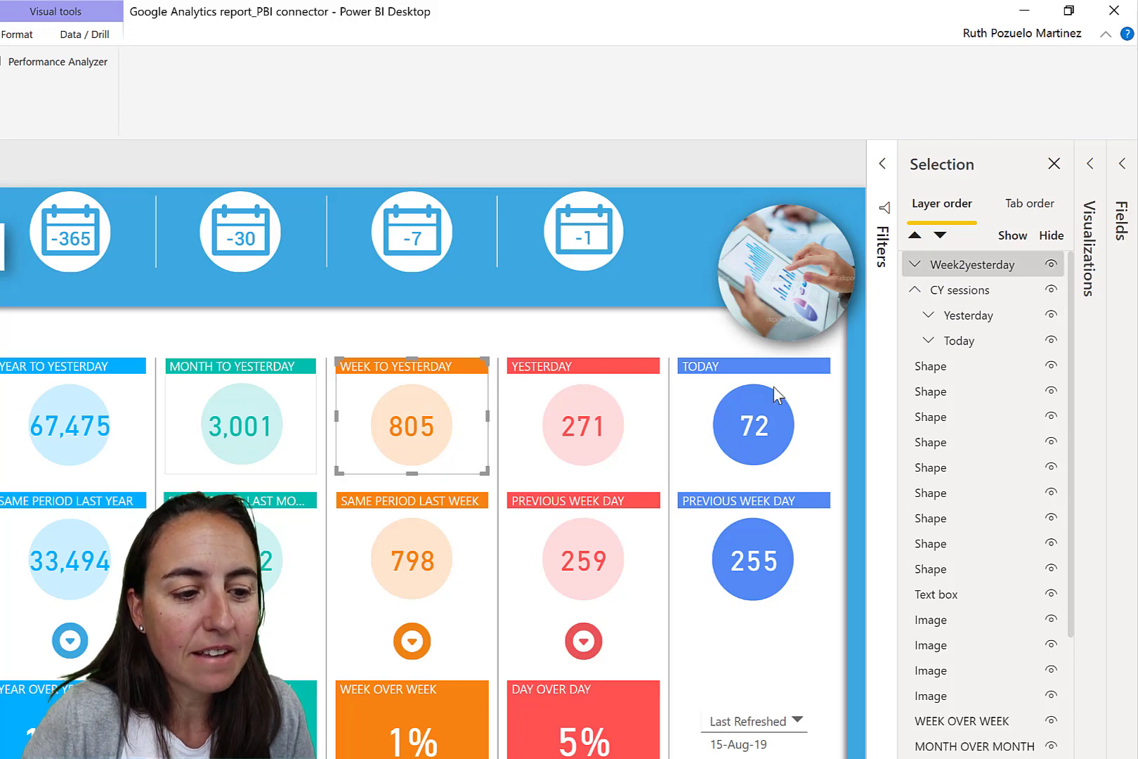
pyautogui.moveTo(956, 267); pyautogui.dragTo(981, 350)
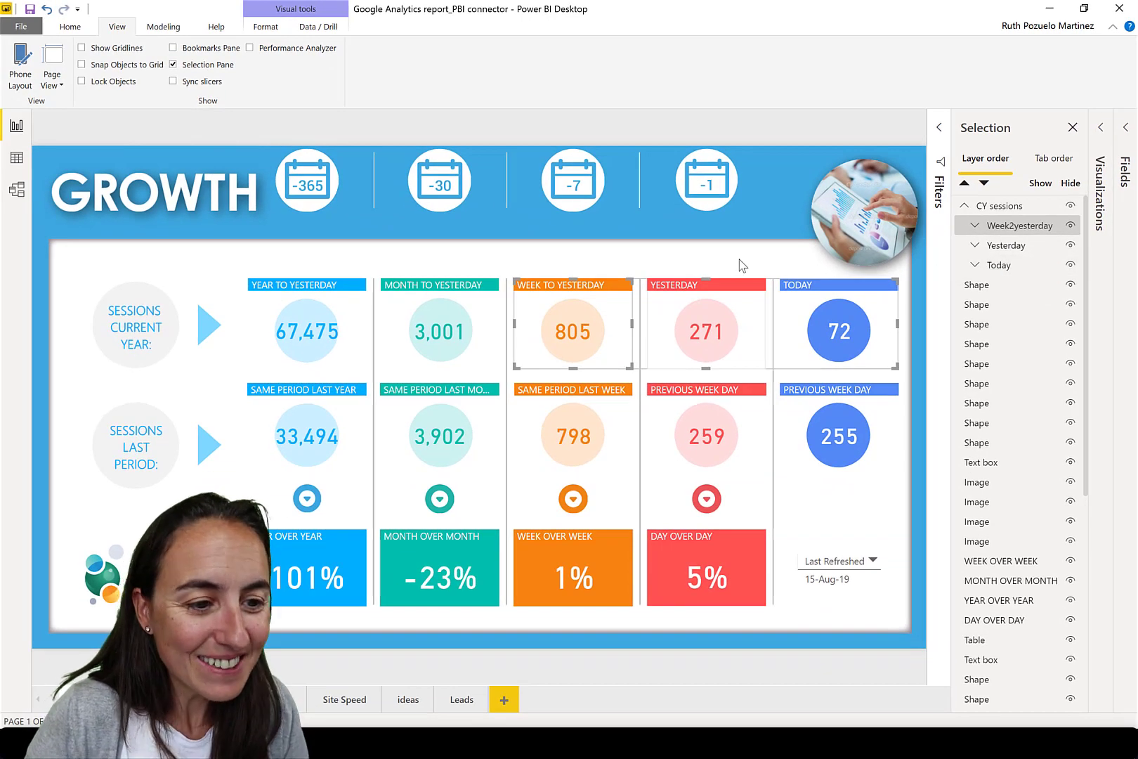
pyautogui.click(742, 265)
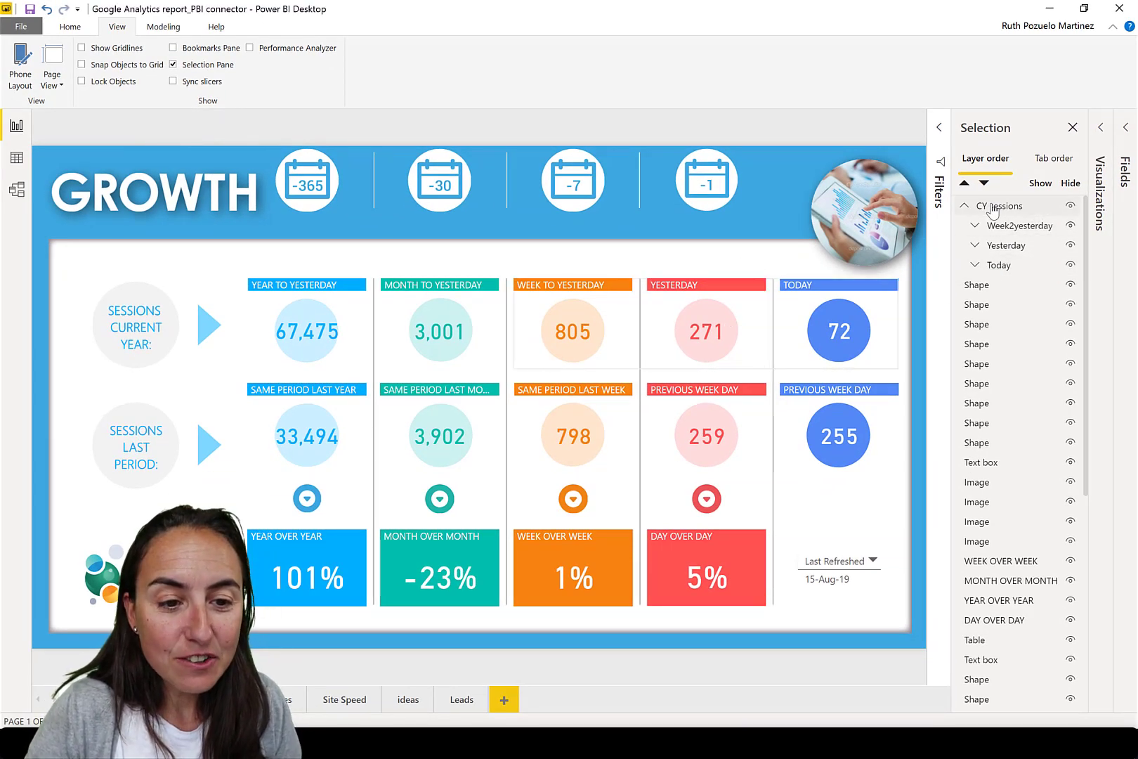
pyautogui.click(727, 306)
pyautogui.moveTo(727, 306); pyautogui.dragTo(610, 452)
pyautogui.moveTo(788, 300); pyautogui.dragTo(706, 326)
pyautogui.click(702, 336)
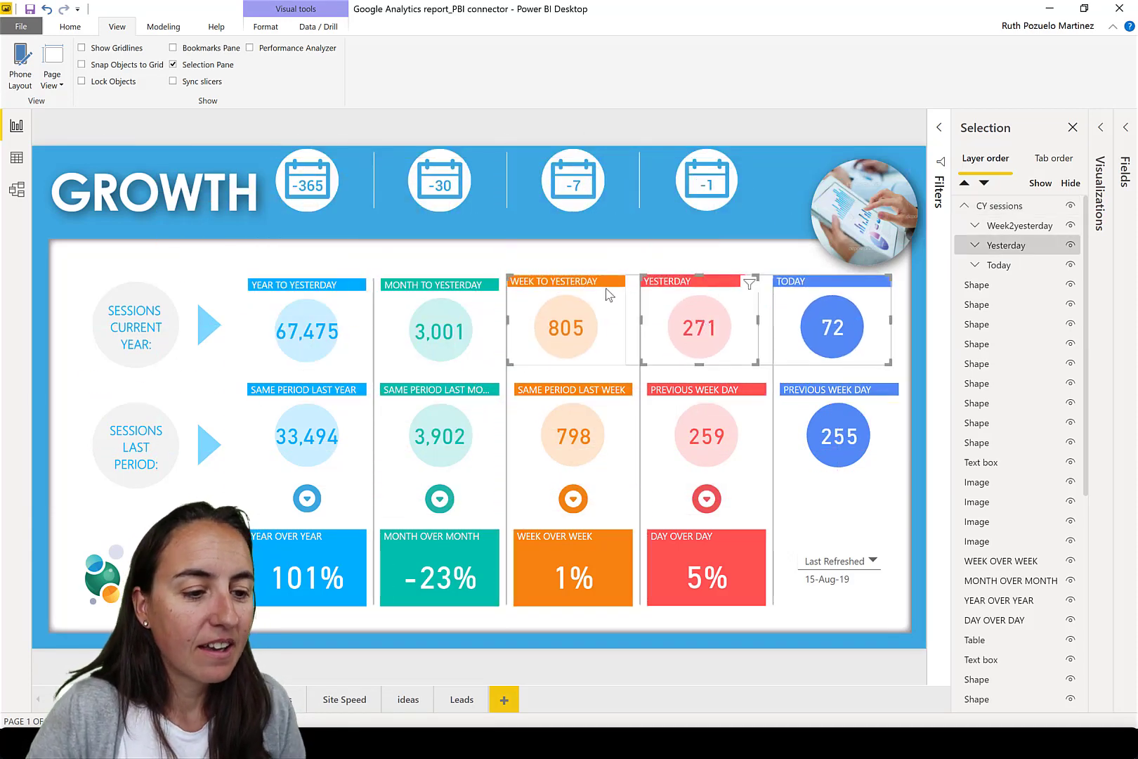
pyautogui.click(49, 10)
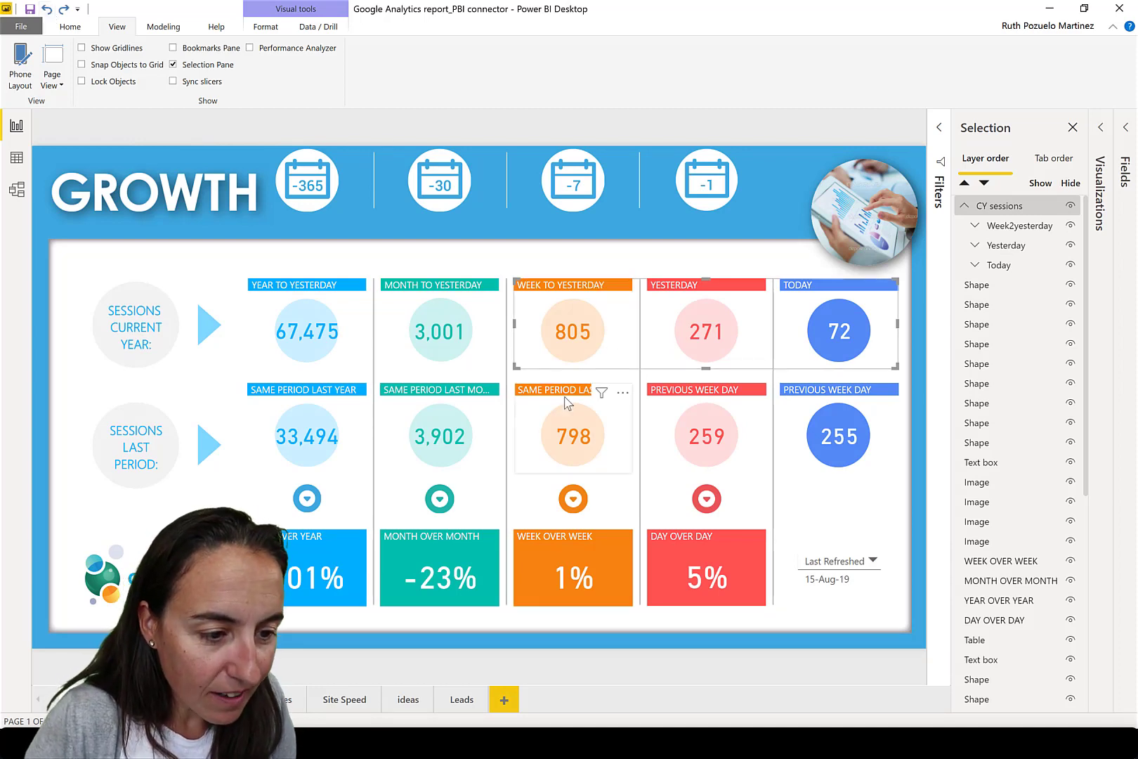
pyautogui.click(266, 26)
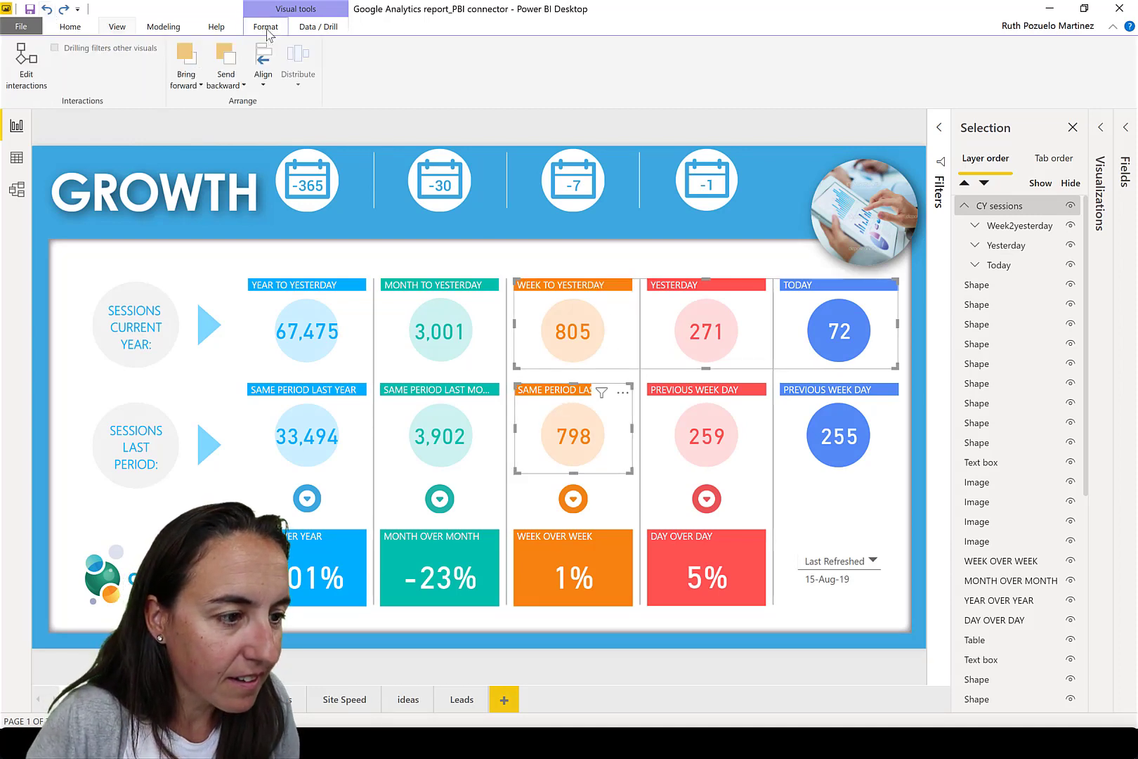
pyautogui.click(263, 82)
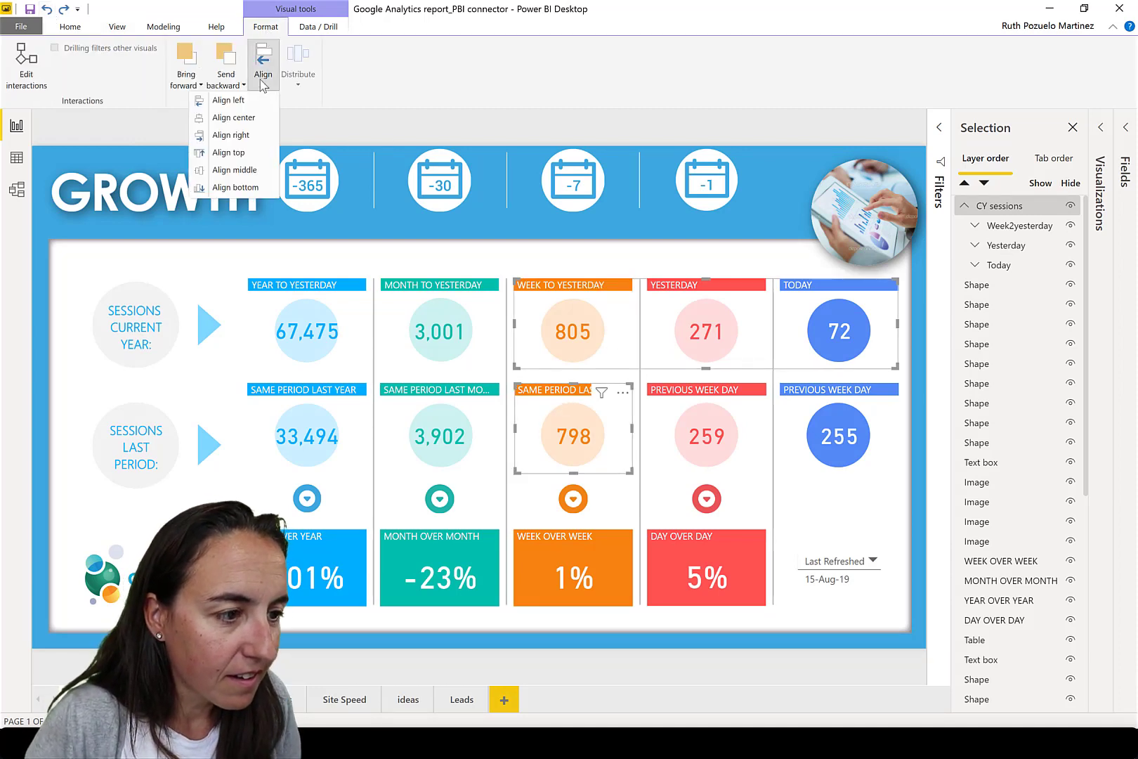
pyautogui.click(235, 153)
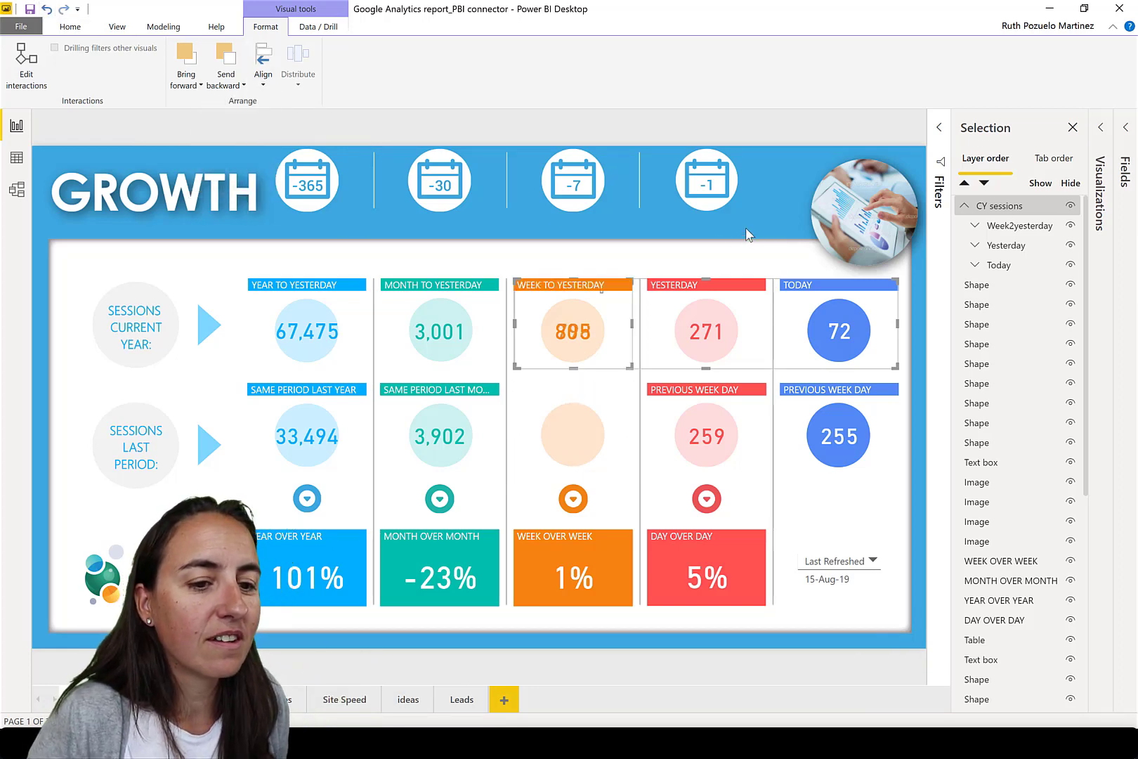
pyautogui.hotkey('ctrl', 'z')
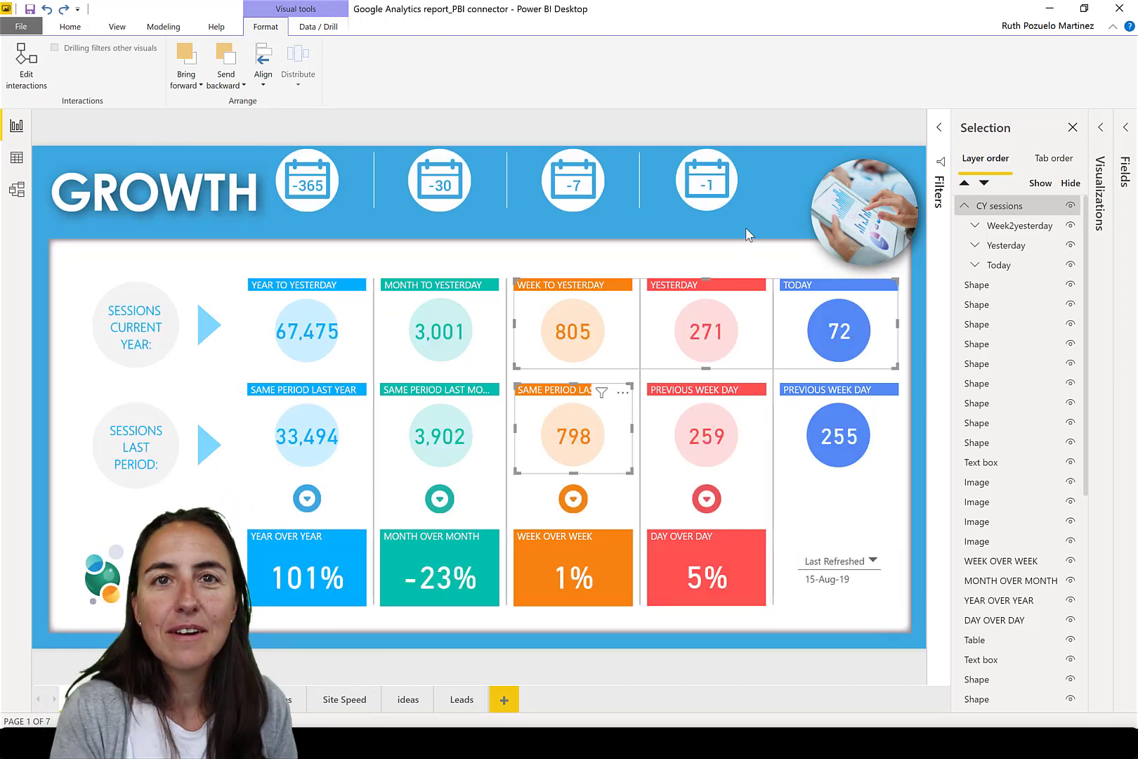